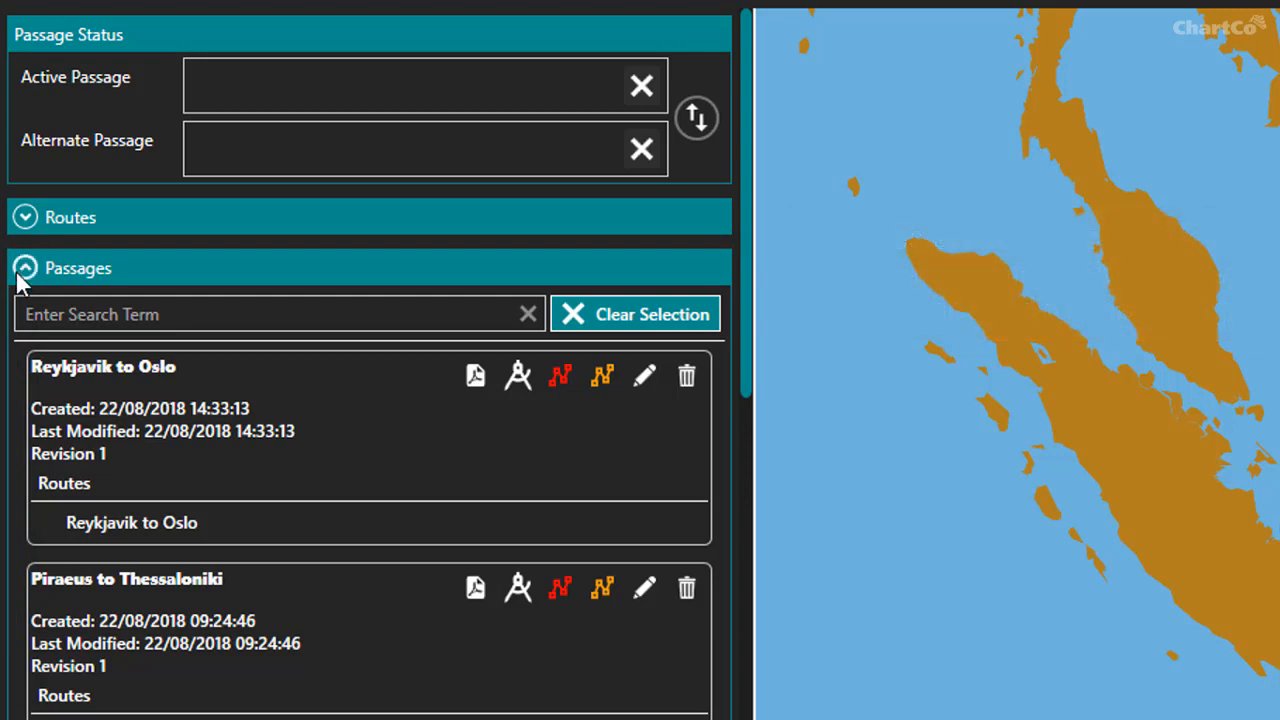
Create a quick route from Singapore to Jakarta, Indonesia.
{"action": "left_click", "coordinate": [17, 272]}
{"action": "left_click", "coordinate": [18, 222]}
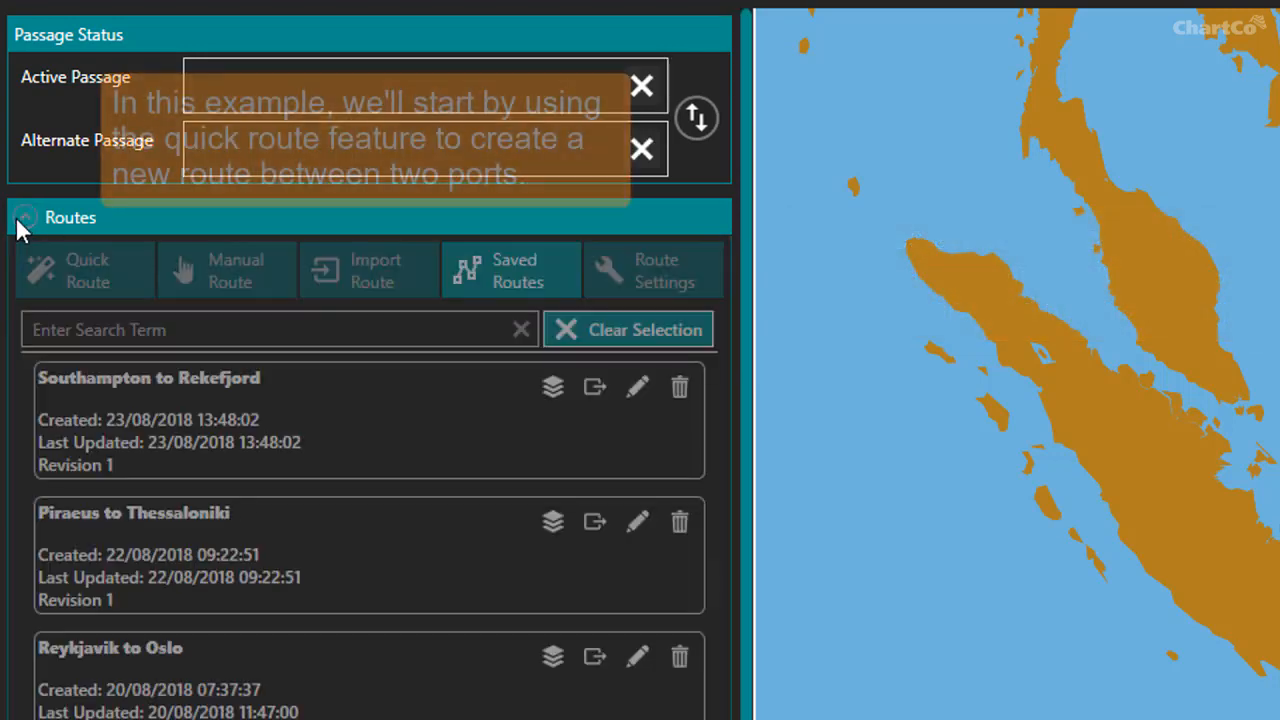
{"action": "left_click", "coordinate": [118, 263]}
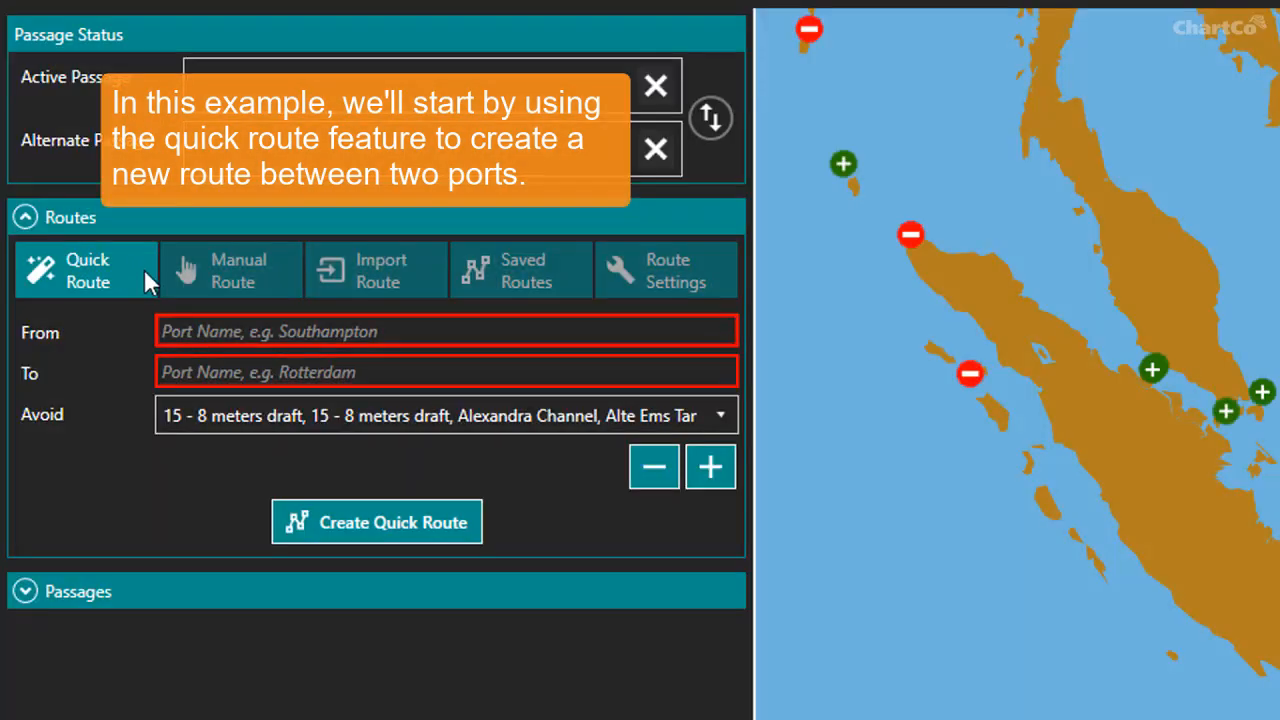
{"action": "left_click", "coordinate": [180, 331]}
{"action": "type", "text": "Singapore"}
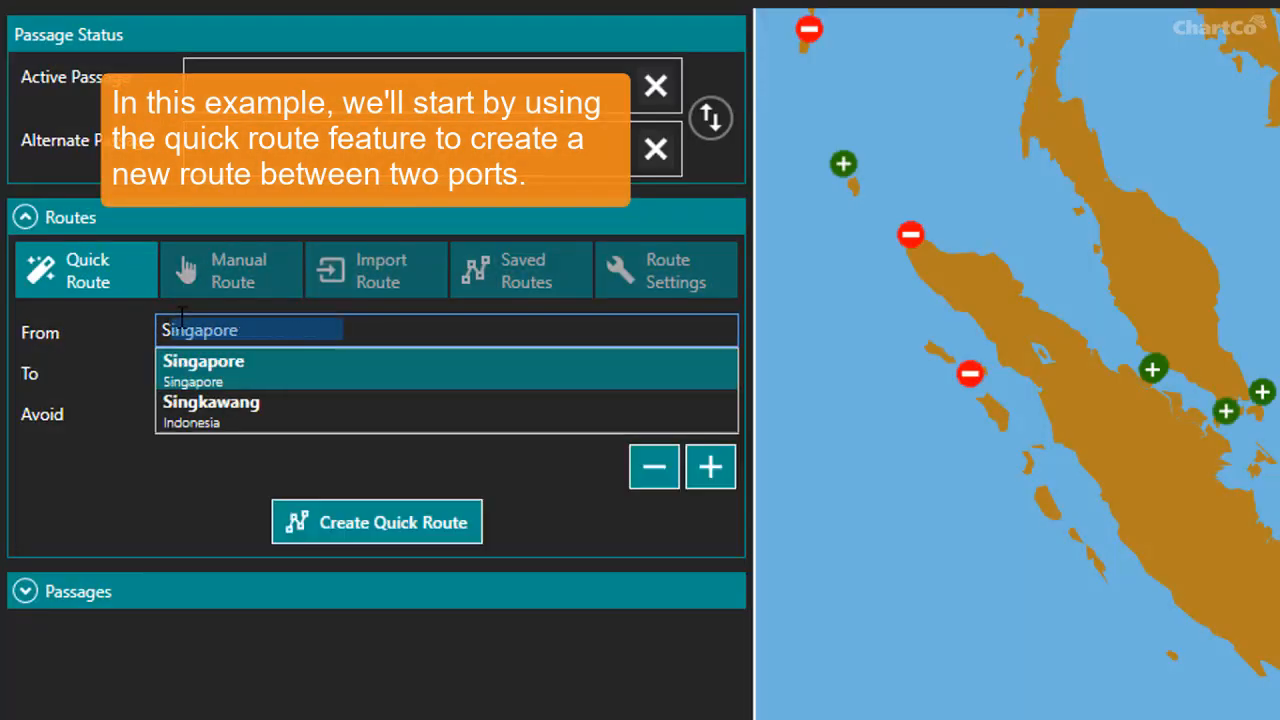
{"action": "left_click", "coordinate": [205, 366]}
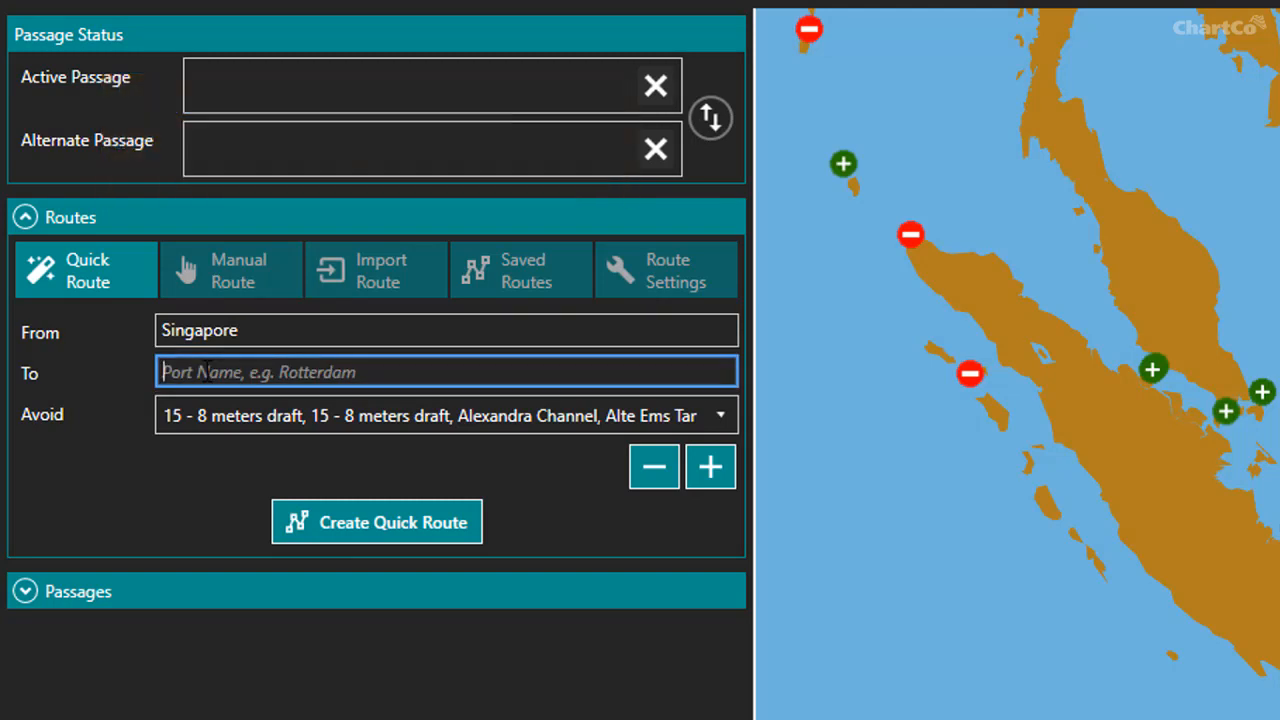
{"action": "type", "text": "Jakarta"}
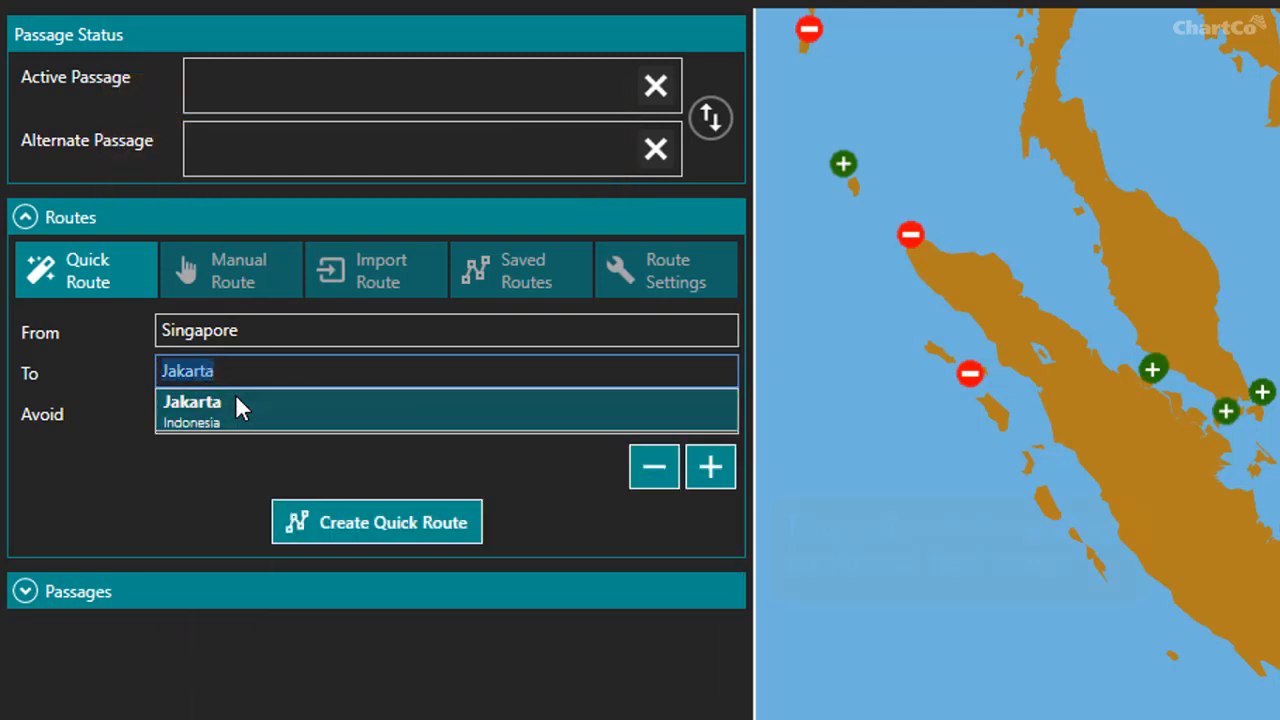
{"action": "left_click", "coordinate": [235, 393]}
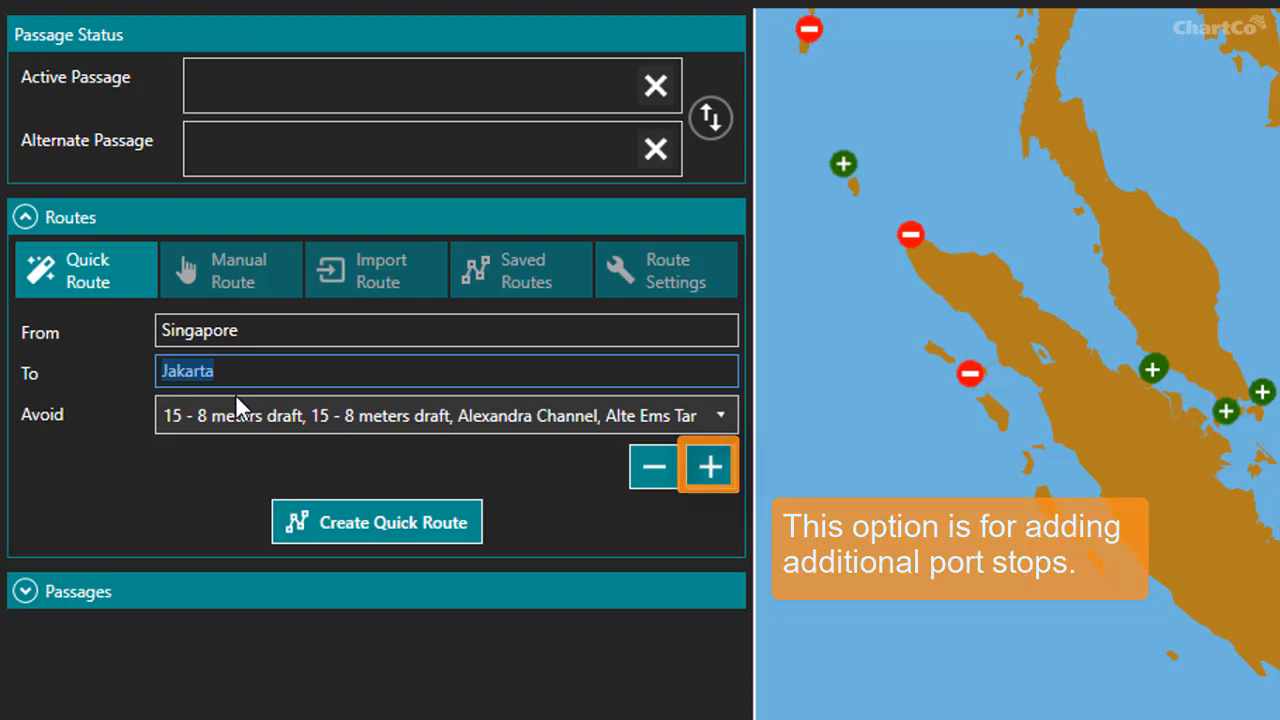
{"action": "left_click", "coordinate": [388, 522]}
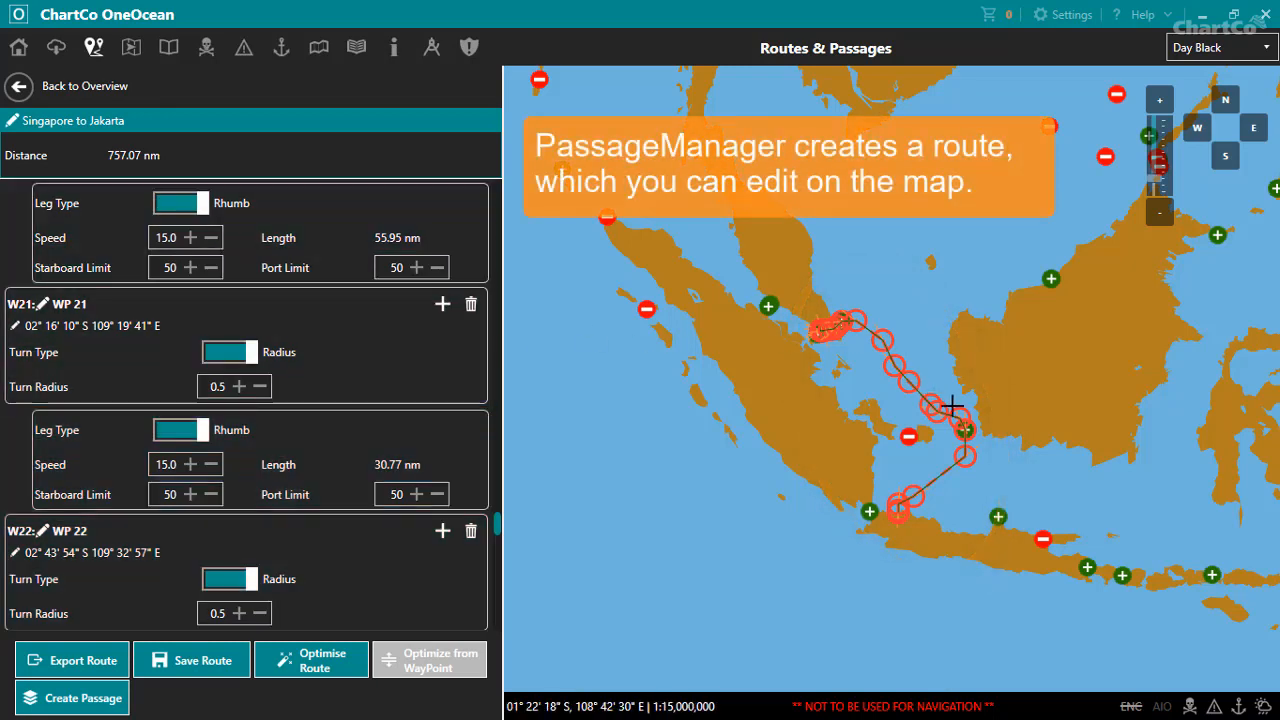
Move waypoint WP 20 southeast along the route to about 02° 10' 19" S, 108° 52' 12" E.
{"action": "scroll", "coordinate": [927, 425], "scroll_direction": "up", "scroll_amount": 3}
{"action": "scroll", "coordinate": [927, 425], "scroll_direction": "up", "scroll_amount": 5}
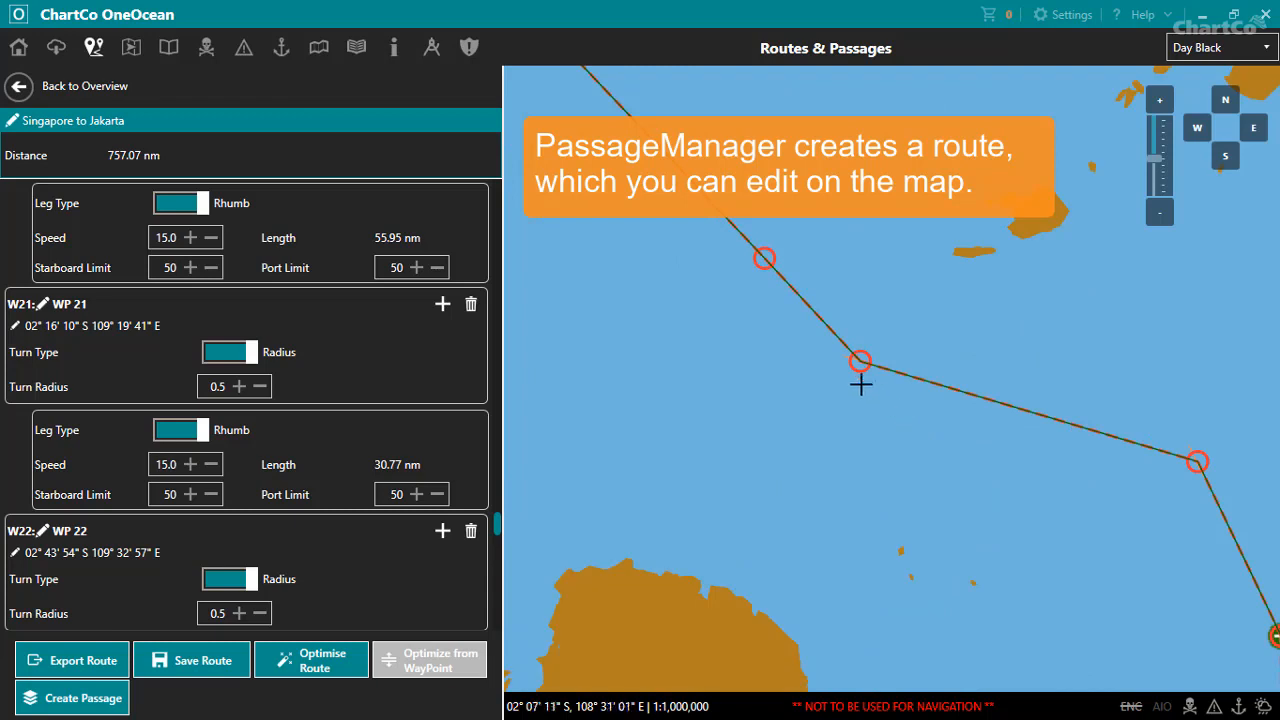
{"action": "left_click", "coordinate": [859, 362]}
{"action": "left_click_drag", "start_coordinate": [861, 361], "coordinate": [1020, 425]}
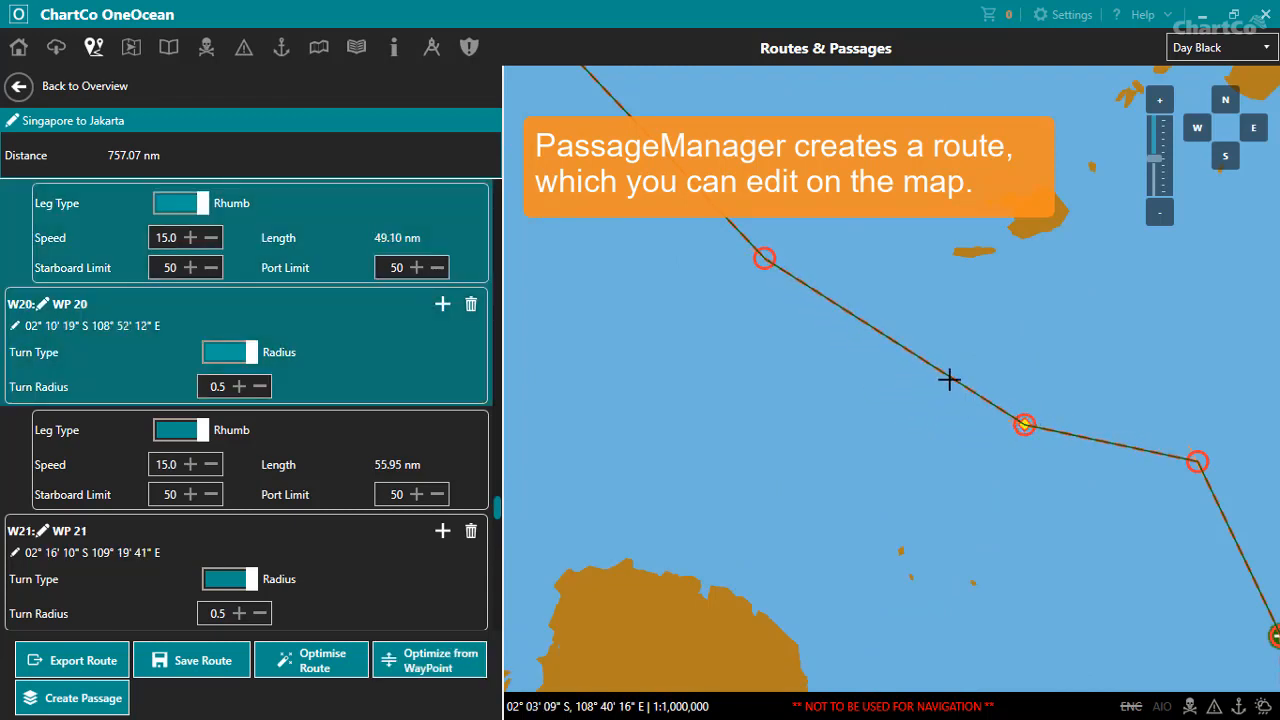
Add two waypoints to the leg before WP 20, at about 02° 06' 17" S, 108° 35' 47" E and 01° 57' 56" S, 108° 20' 34" E.
{"action": "left_click_drag", "start_coordinate": [950, 378], "coordinate": [920, 398]}
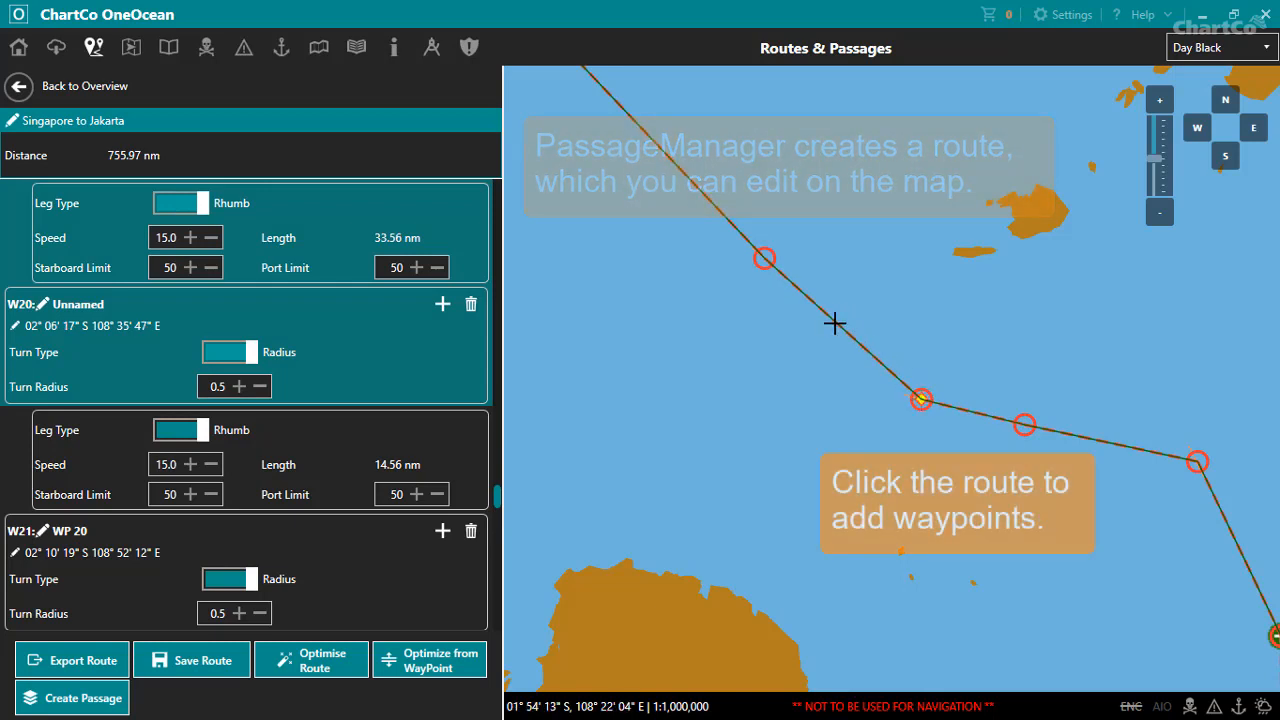
{"action": "left_click_drag", "start_coordinate": [831, 320], "coordinate": [824, 346]}
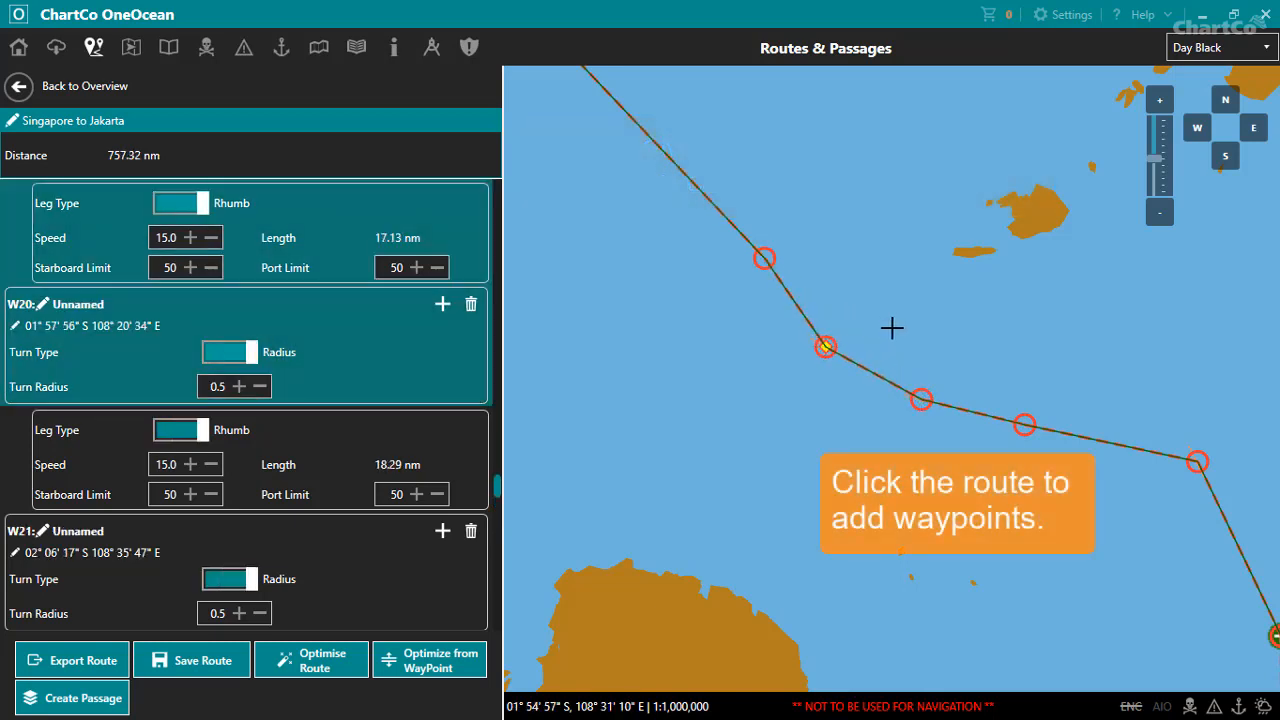
{"action": "scroll", "coordinate": [891, 327], "scroll_direction": "down", "scroll_amount": 5}
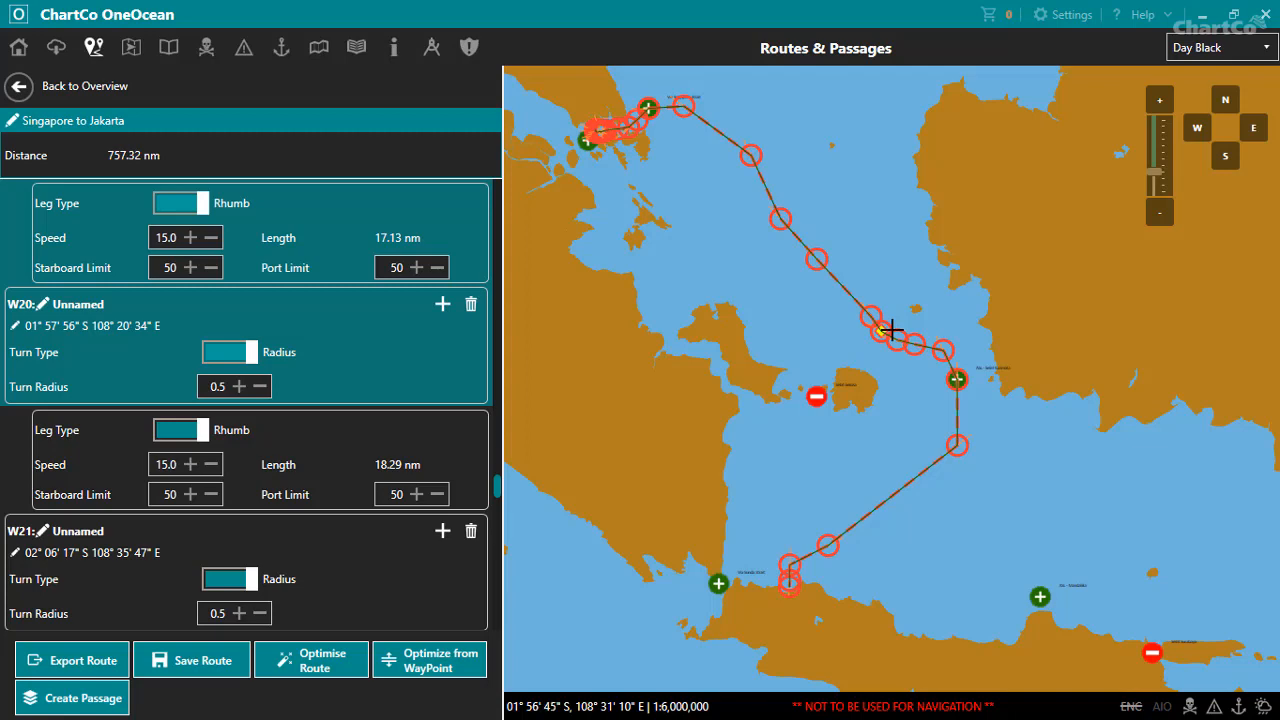
Save the edited route and create a passage from the saved Singapore to Jakarta route.
{"action": "left_click", "coordinate": [213, 672]}
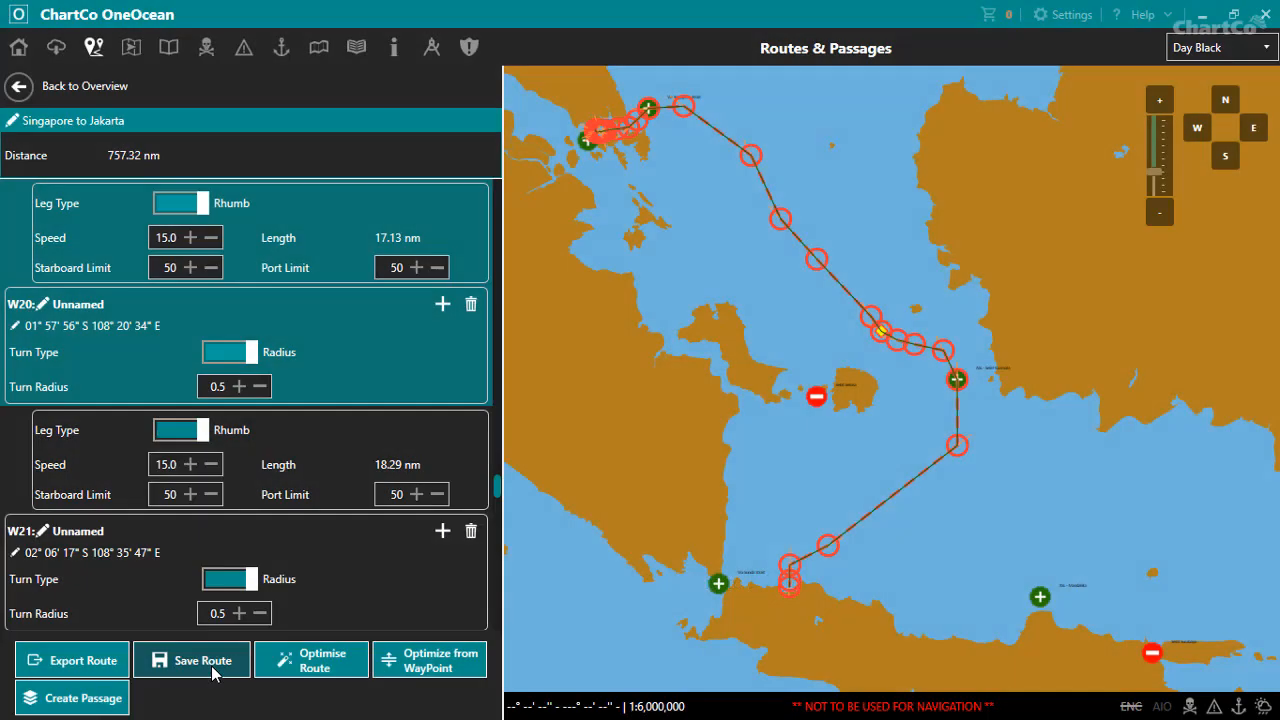
{"action": "left_click", "coordinate": [39, 96]}
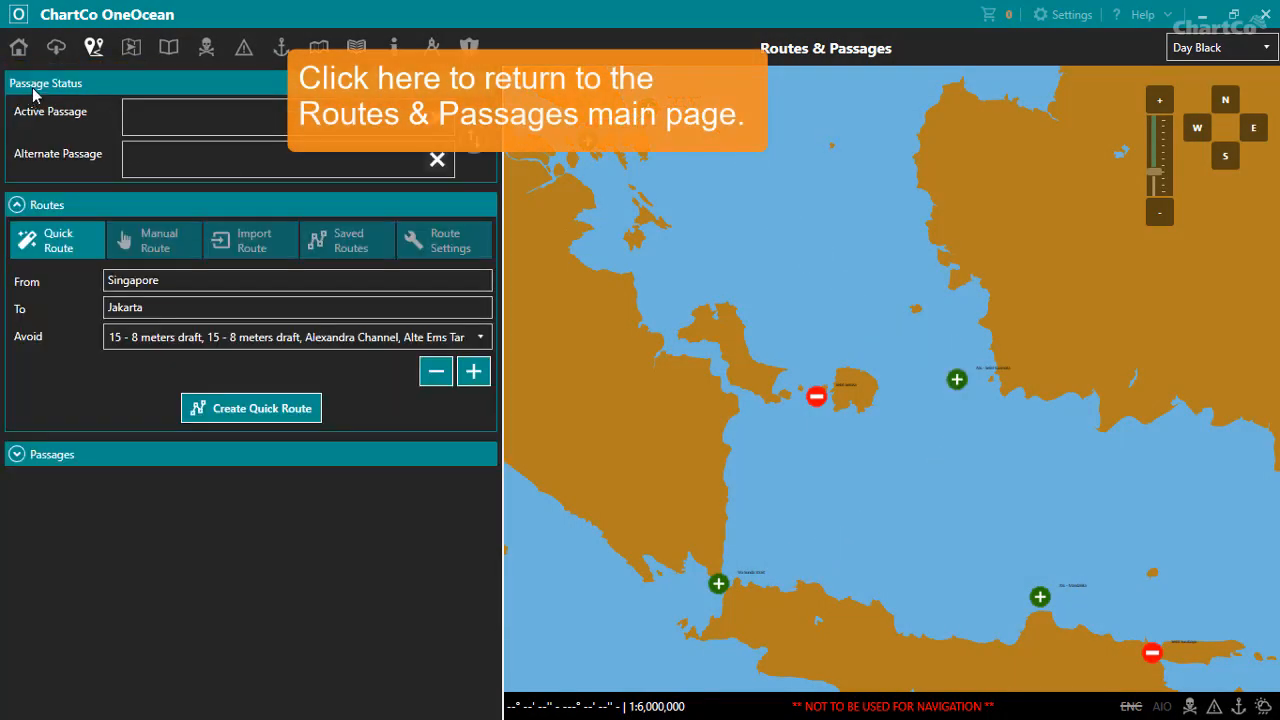
{"action": "left_click", "coordinate": [347, 240]}
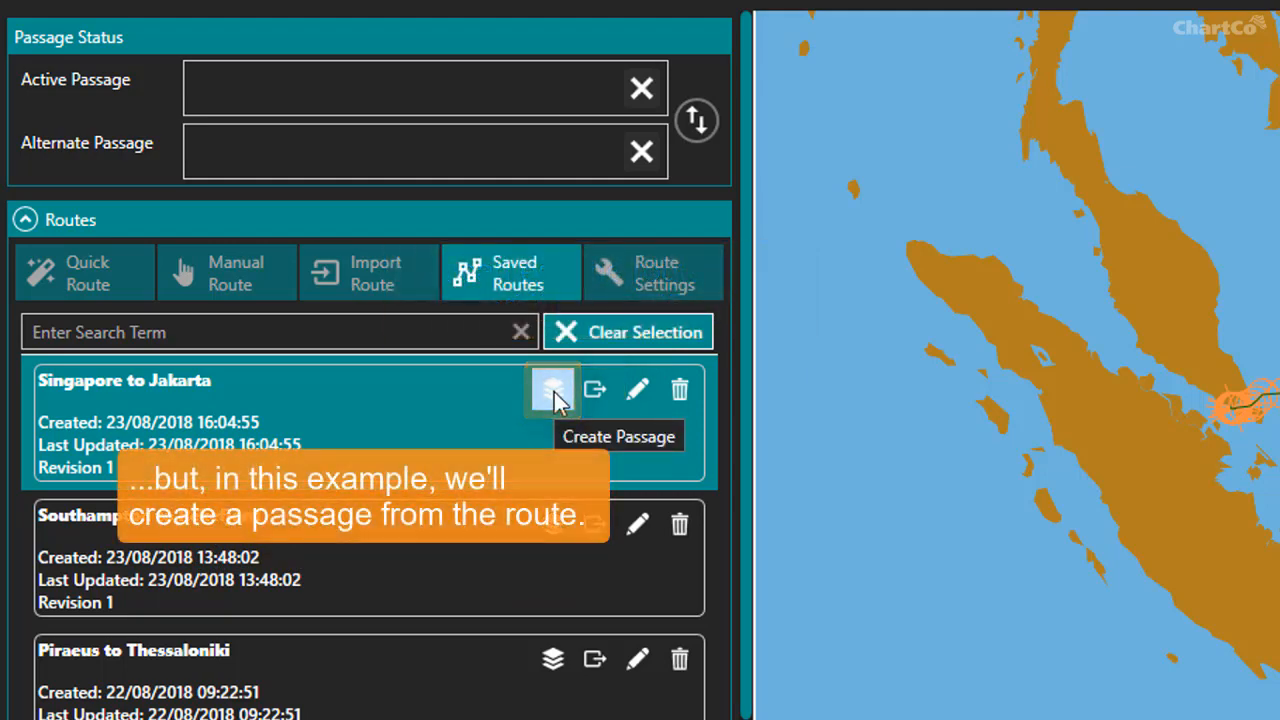
{"action": "left_click", "coordinate": [555, 394]}
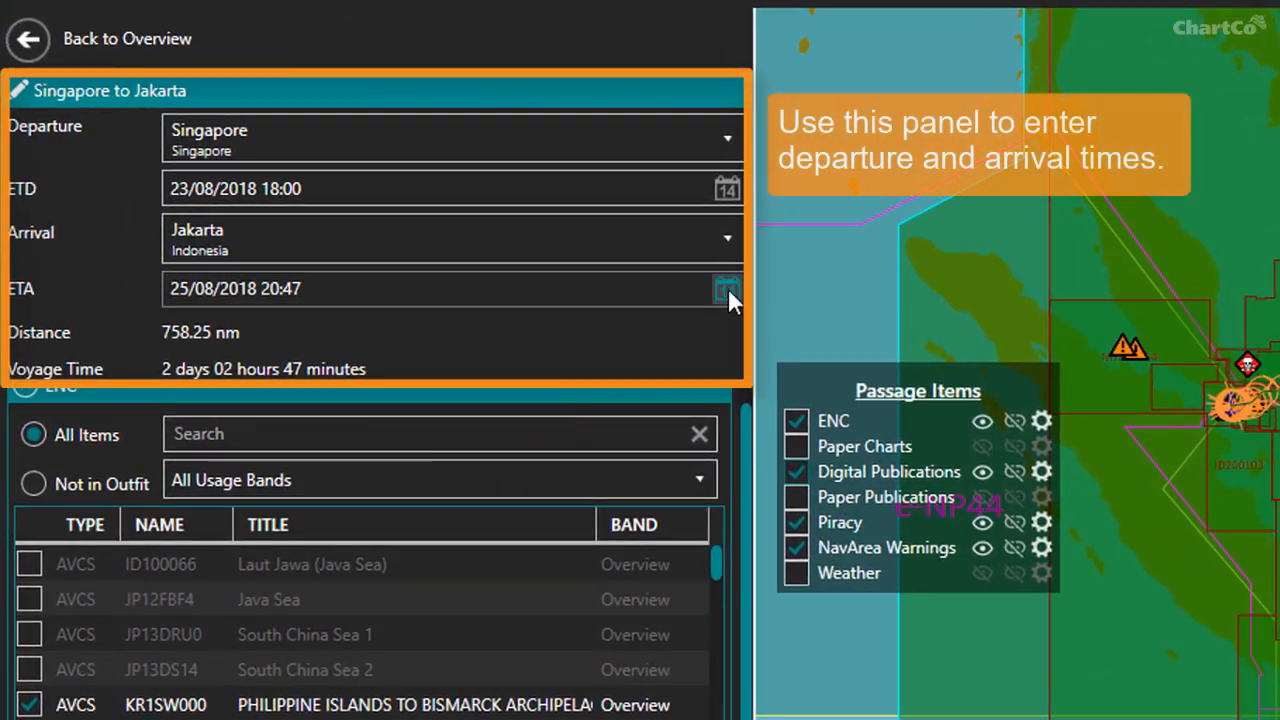
Set the passage's estimated time of arrival to 29/08/2018 13:30.
{"action": "left_click", "coordinate": [727, 290]}
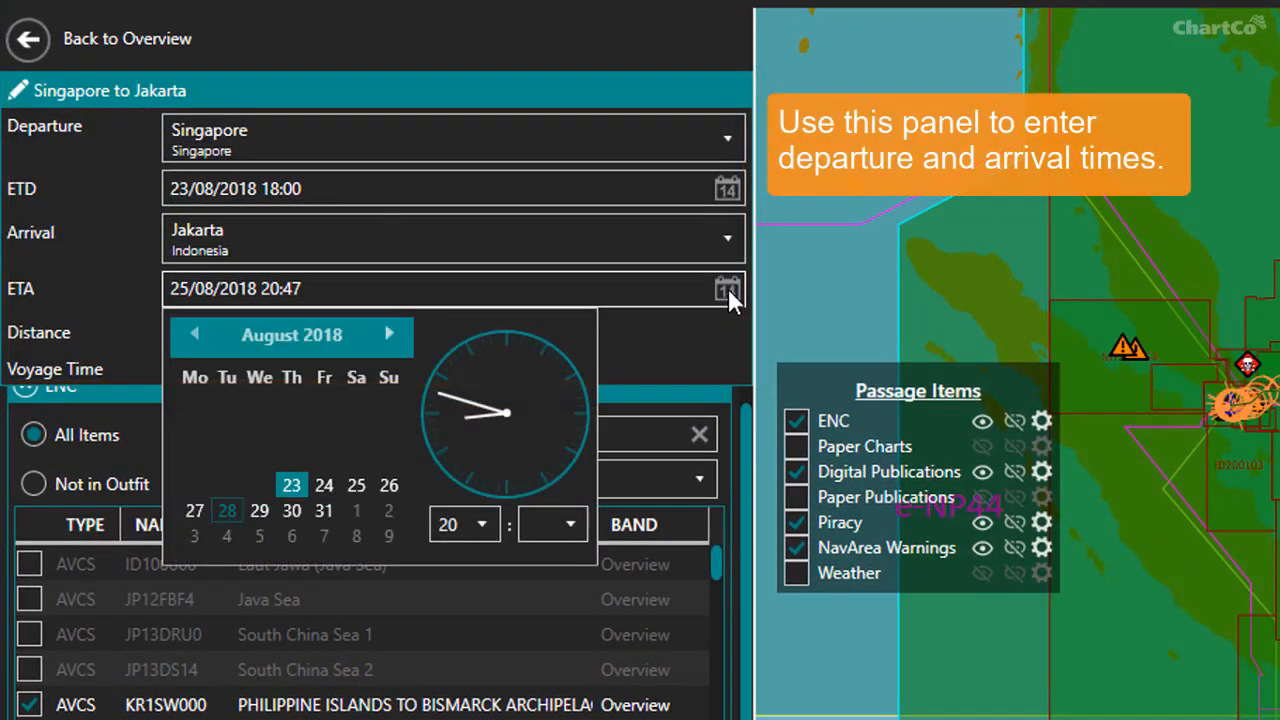
{"action": "left_click", "coordinate": [262, 510]}
{"action": "left_click", "coordinate": [480, 524]}
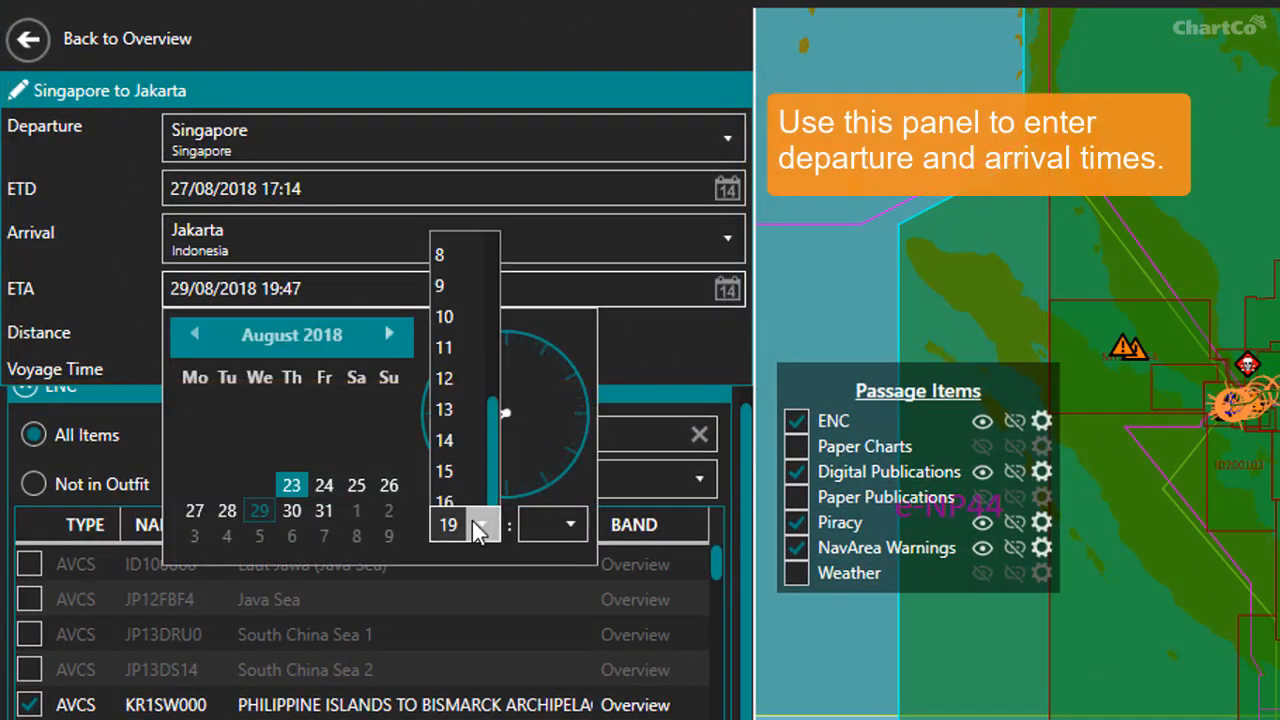
{"action": "left_click", "coordinate": [444, 179]}
{"action": "left_click", "coordinate": [572, 524]}
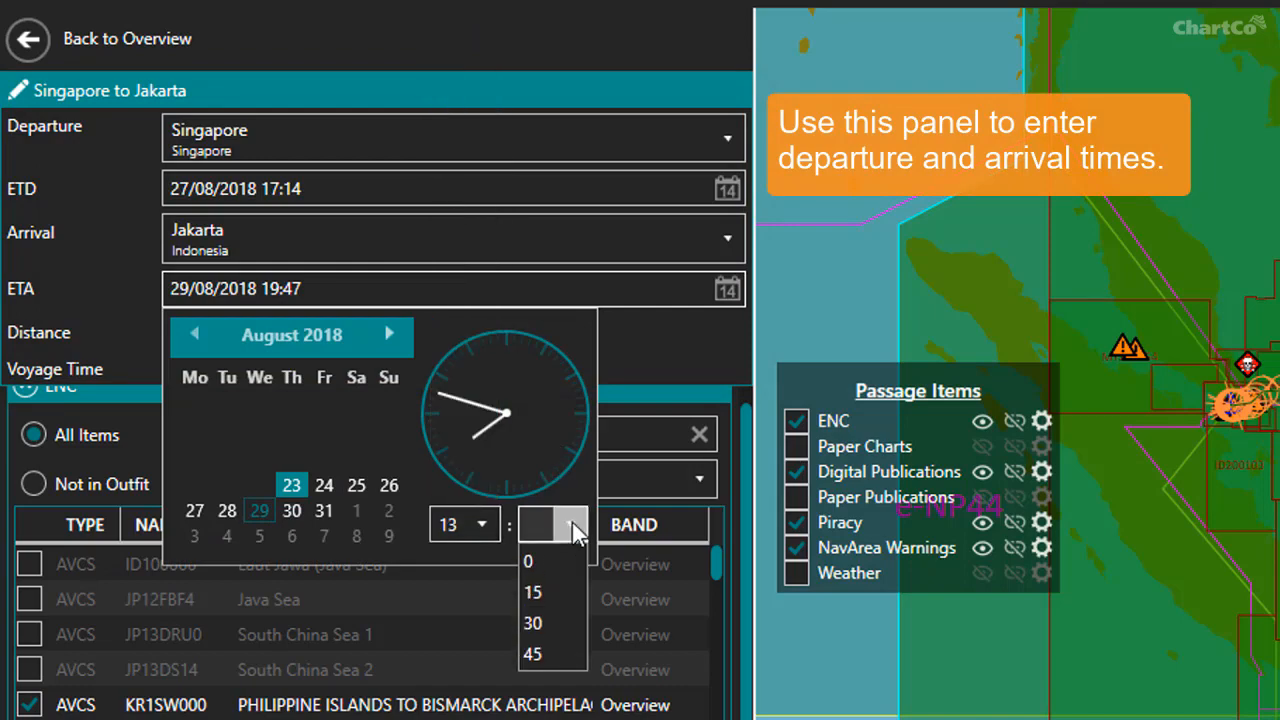
{"action": "left_click", "coordinate": [534, 614]}
{"action": "left_click", "coordinate": [626, 345]}
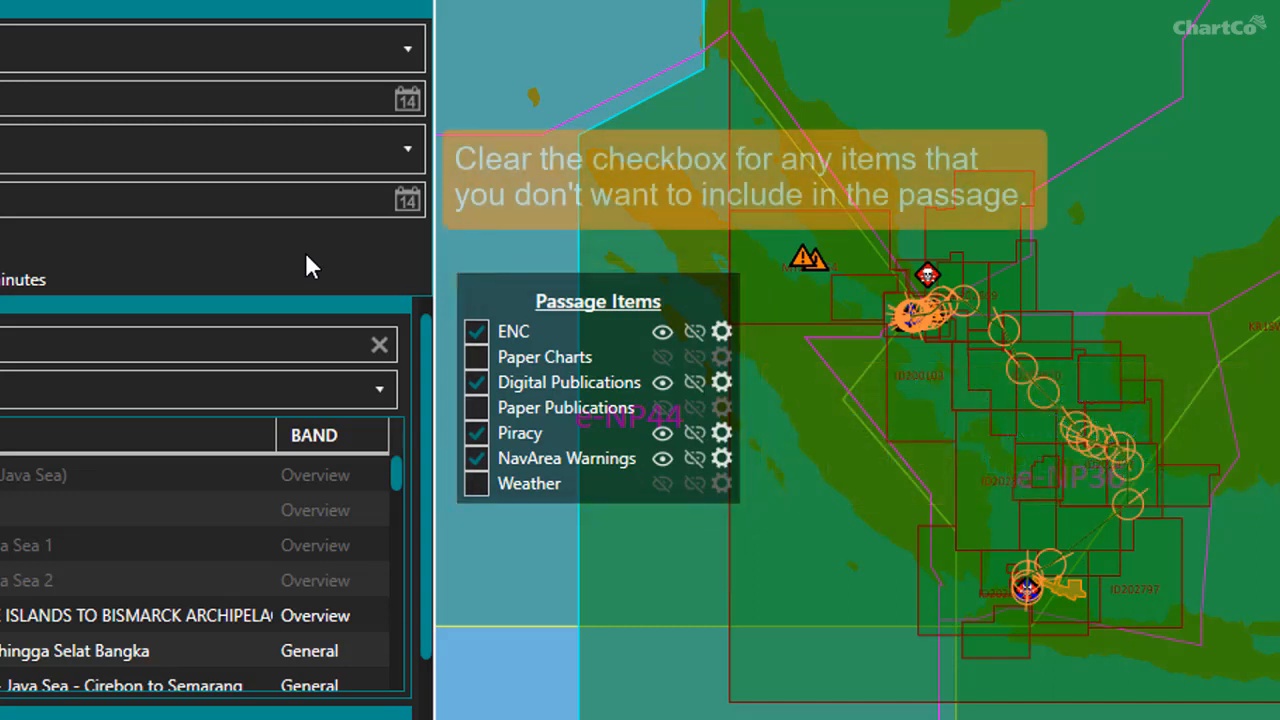
Exclude the piracy items from the passage and include them again.
{"action": "left_click", "coordinate": [475, 440]}
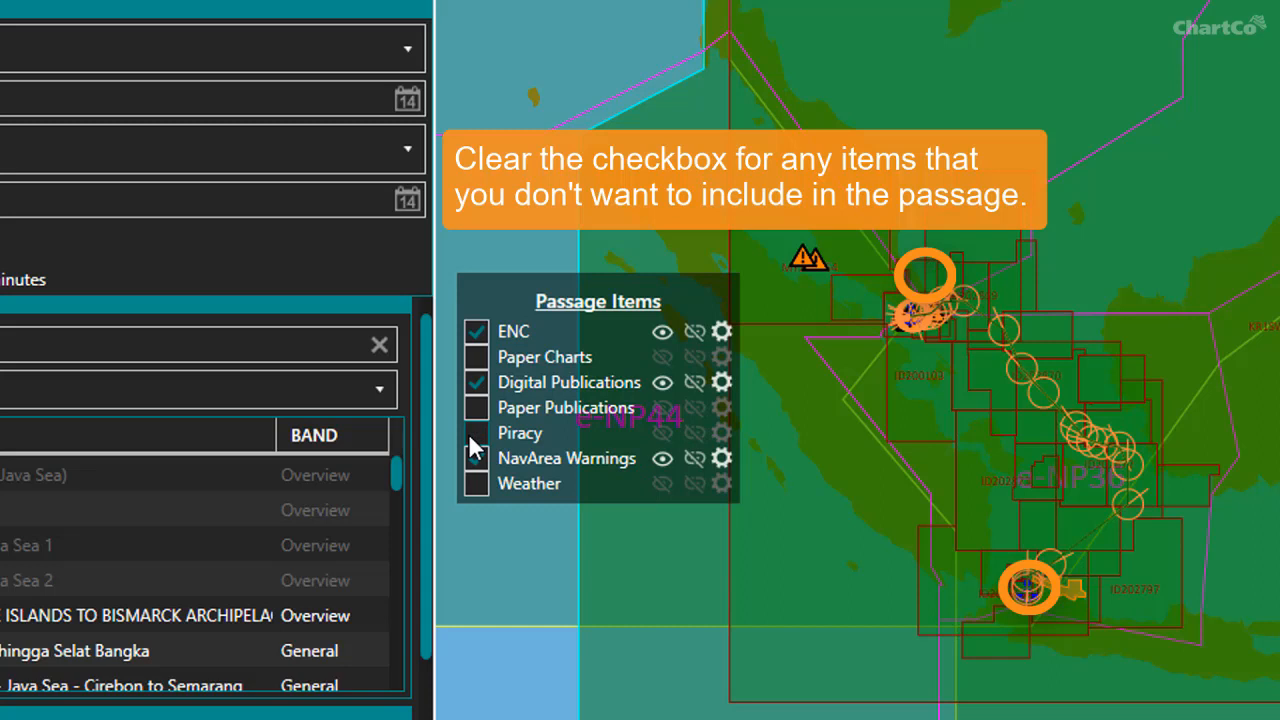
{"action": "left_click", "coordinate": [470, 437]}
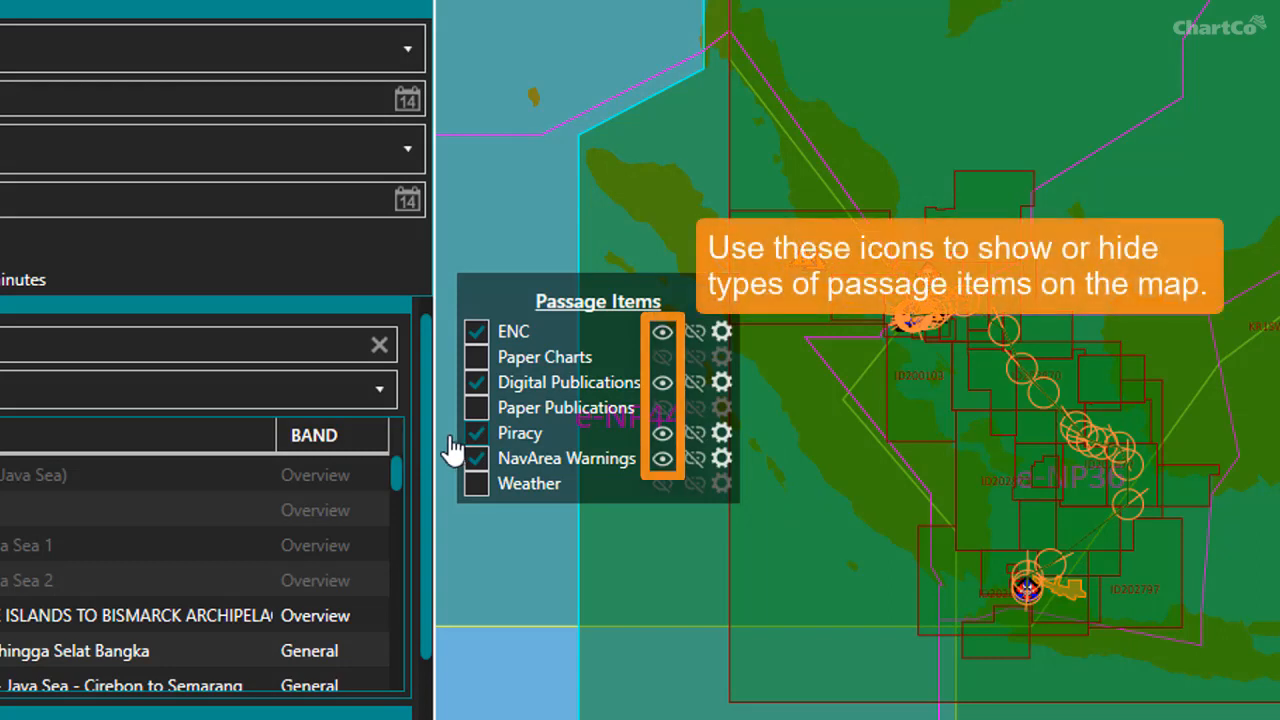
Hide the digital publications, piracy and NavArea warnings on the map, leaving the ENCs displayed.
{"action": "left_click", "coordinate": [662, 382]}
{"action": "left_click", "coordinate": [663, 433]}
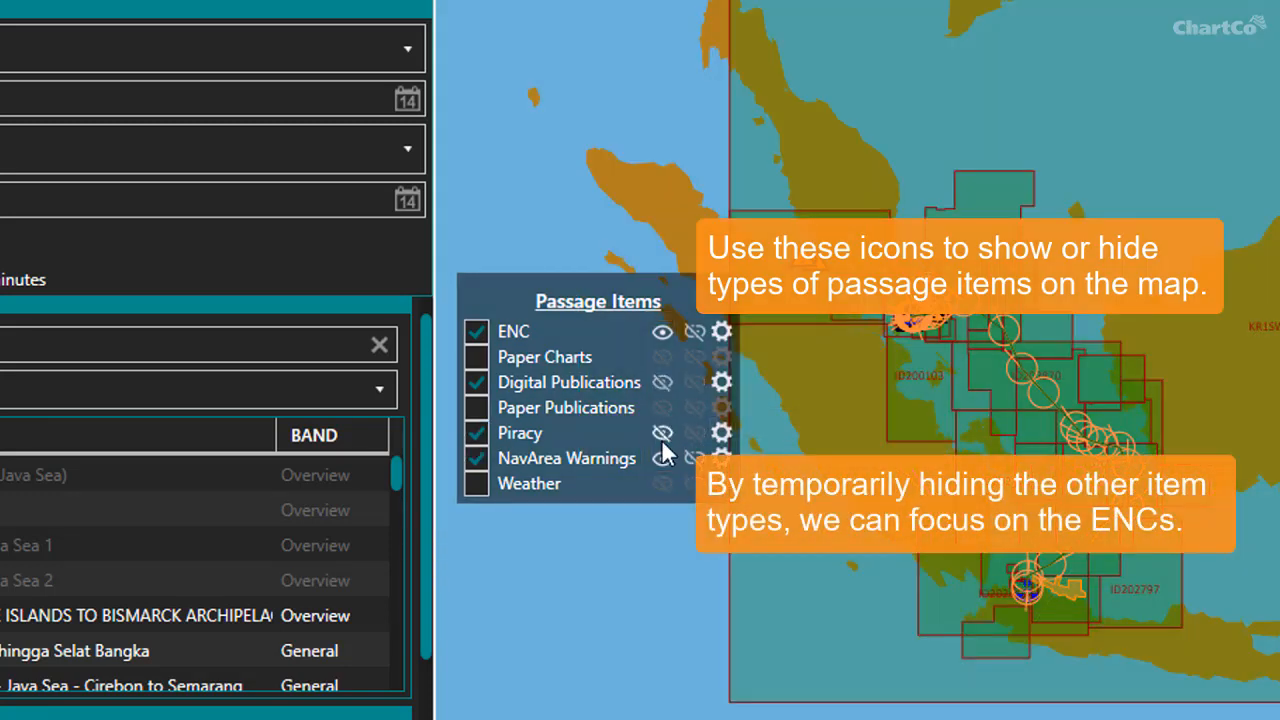
{"action": "left_click", "coordinate": [662, 458]}
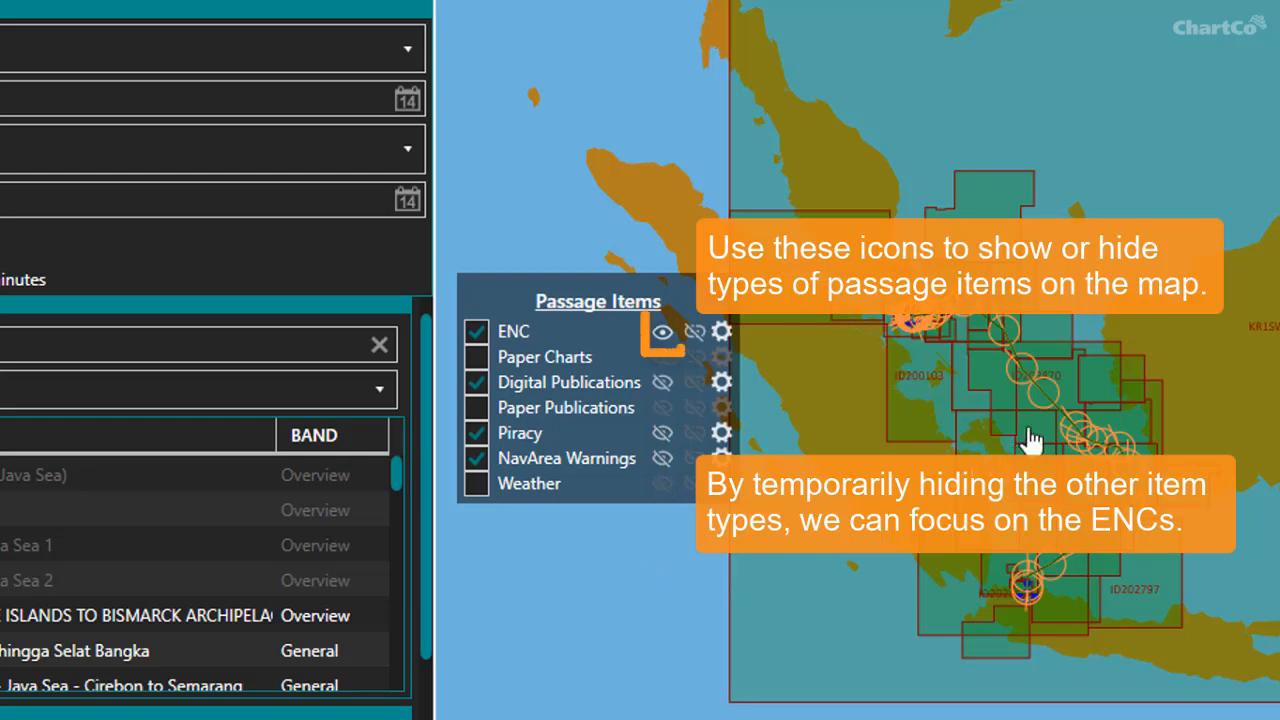
Display the ENC buffer along the route and set the AVCS buffer radius to 25 nm.
{"action": "scroll", "coordinate": [1024, 440], "scroll_direction": "up", "scroll_amount": 3}
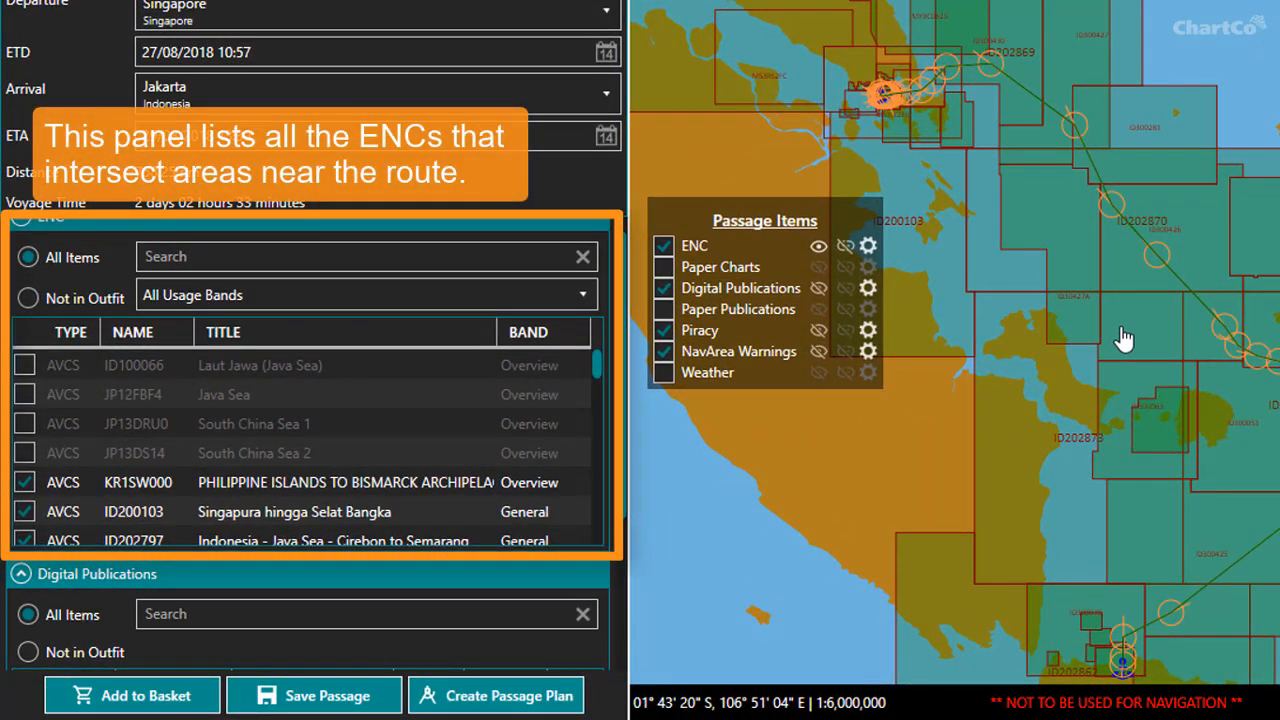
{"action": "left_click", "coordinate": [845, 246]}
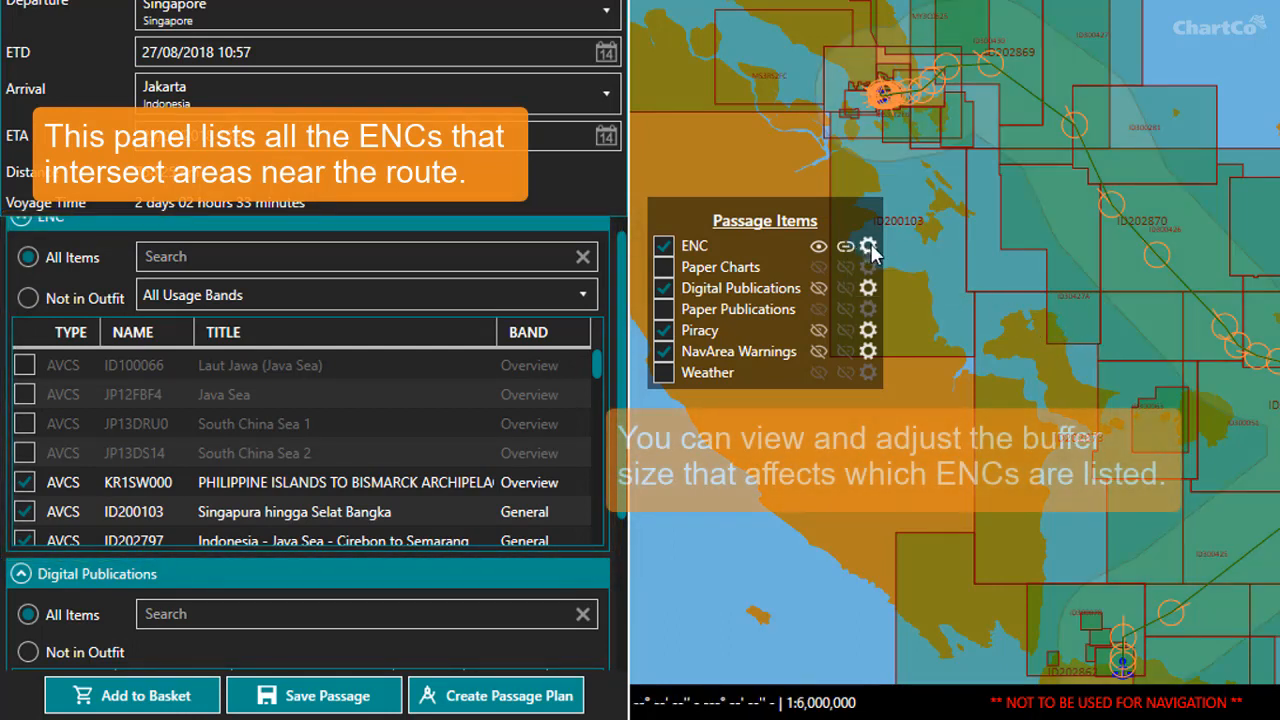
{"action": "left_click", "coordinate": [868, 247]}
{"action": "double_click", "coordinate": [1028, 297]}
{"action": "type", "text": "25"}
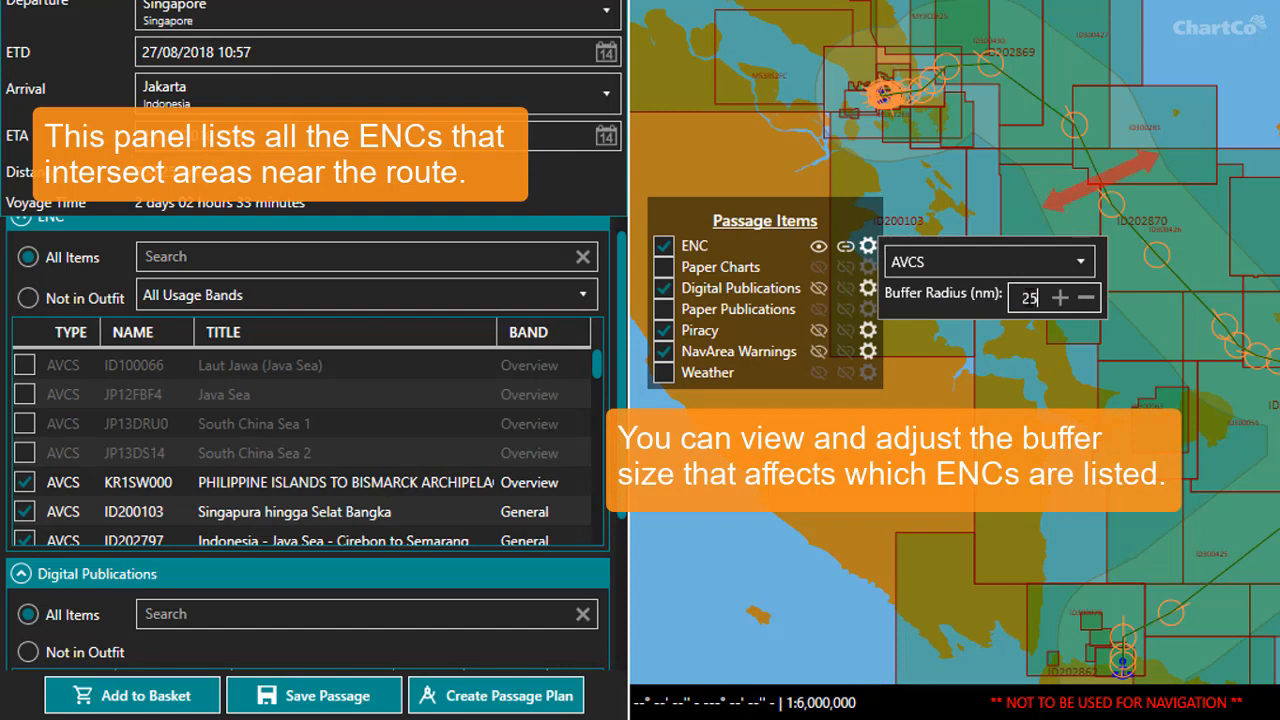
{"action": "left_click", "coordinate": [837, 212]}
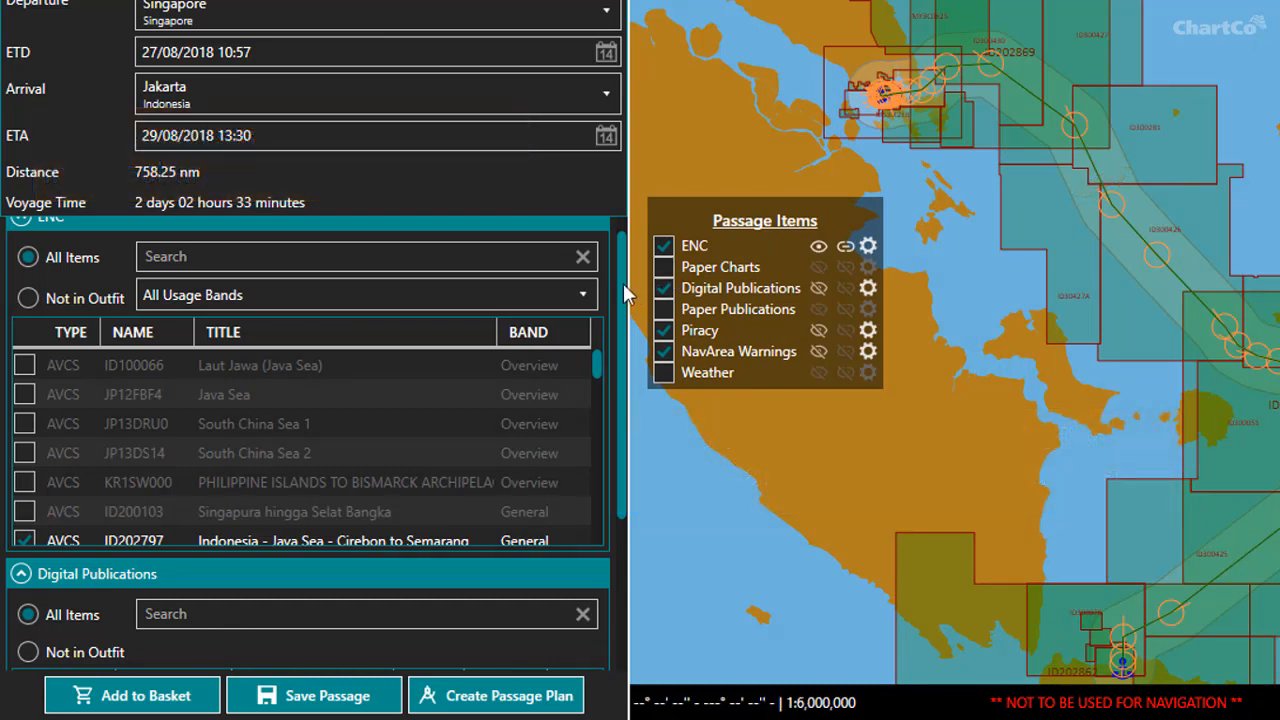
Include the harbour ENCs ID5416KK and ID5417KK in the passage.
{"action": "left_click_drag", "start_coordinate": [624, 292], "coordinate": [624, 268]}
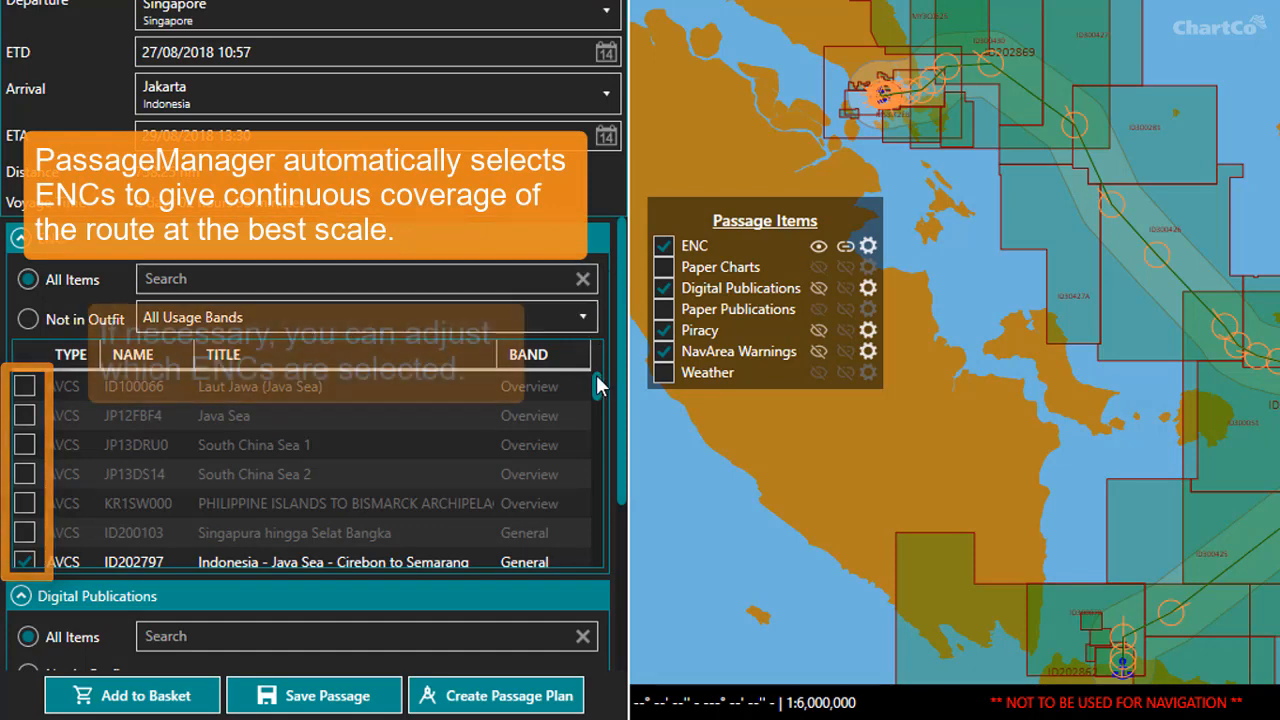
{"action": "left_click_drag", "start_coordinate": [599, 383], "coordinate": [579, 473]}
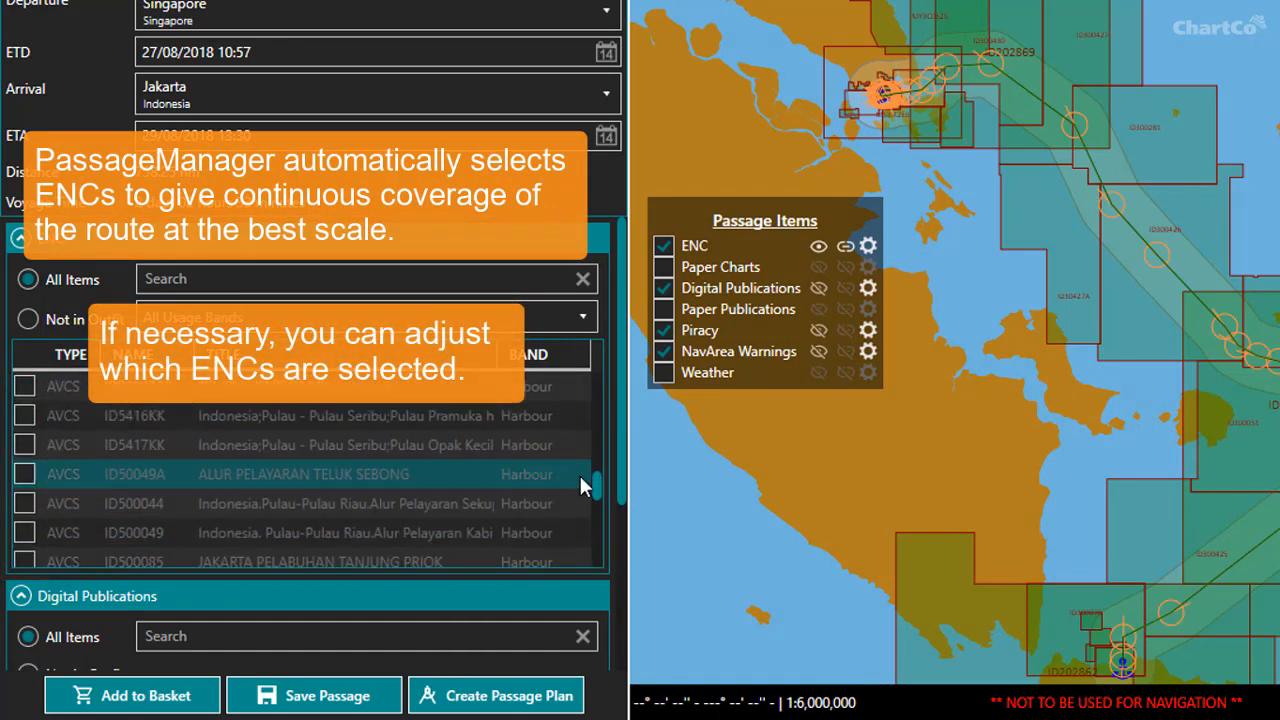
{"action": "left_click", "coordinate": [25, 415]}
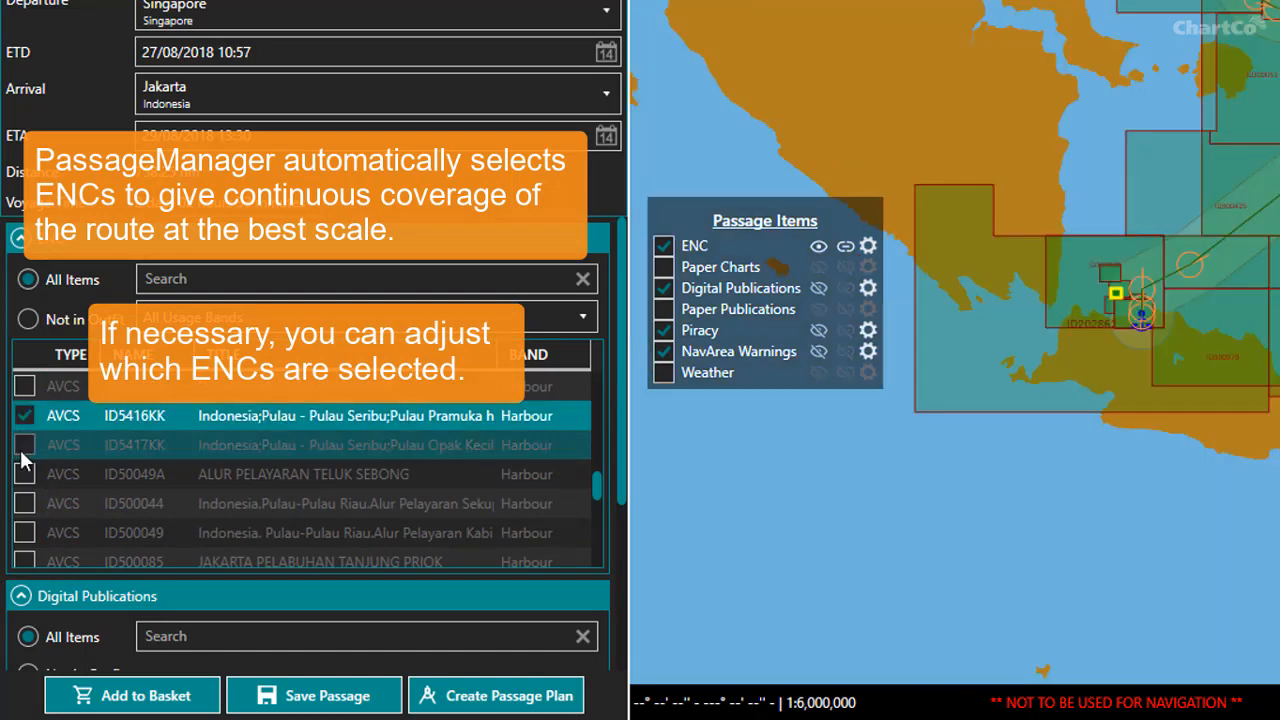
{"action": "left_click", "coordinate": [24, 445]}
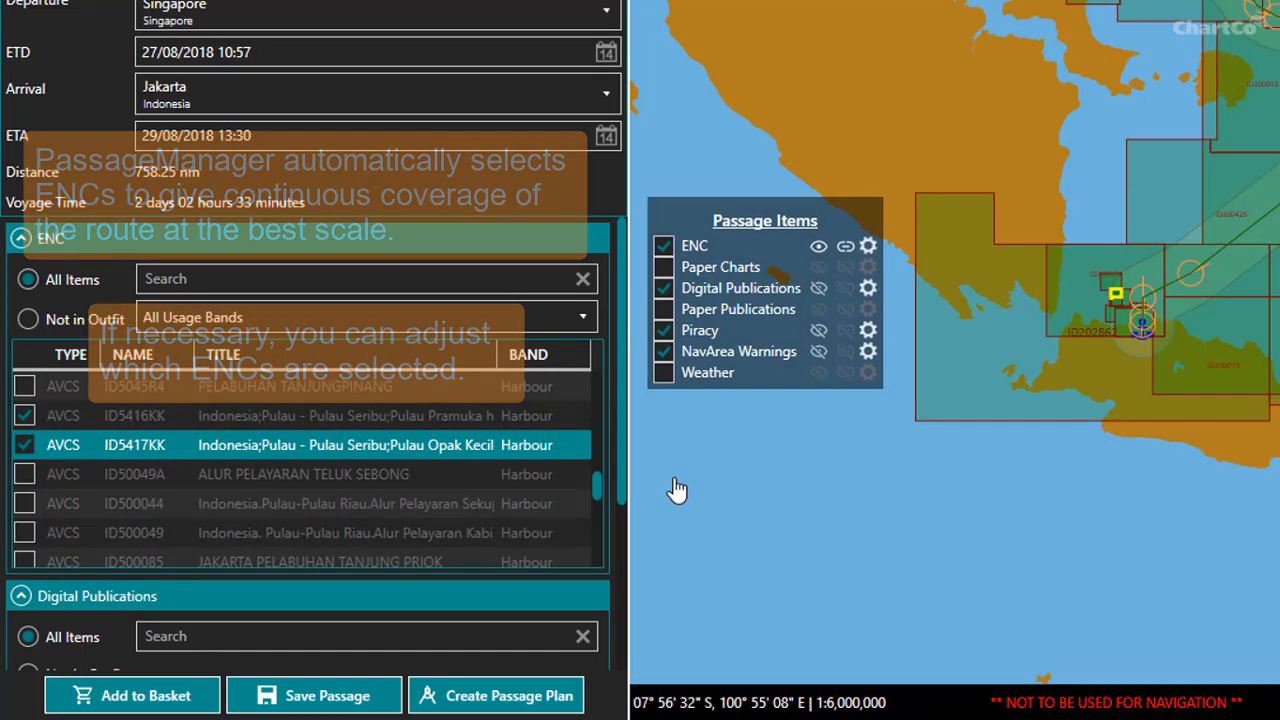
Switch the map display from ENCs to digital publications and browse the publications list down to its non-georeferenced entries.
{"action": "left_click", "coordinate": [818, 247]}
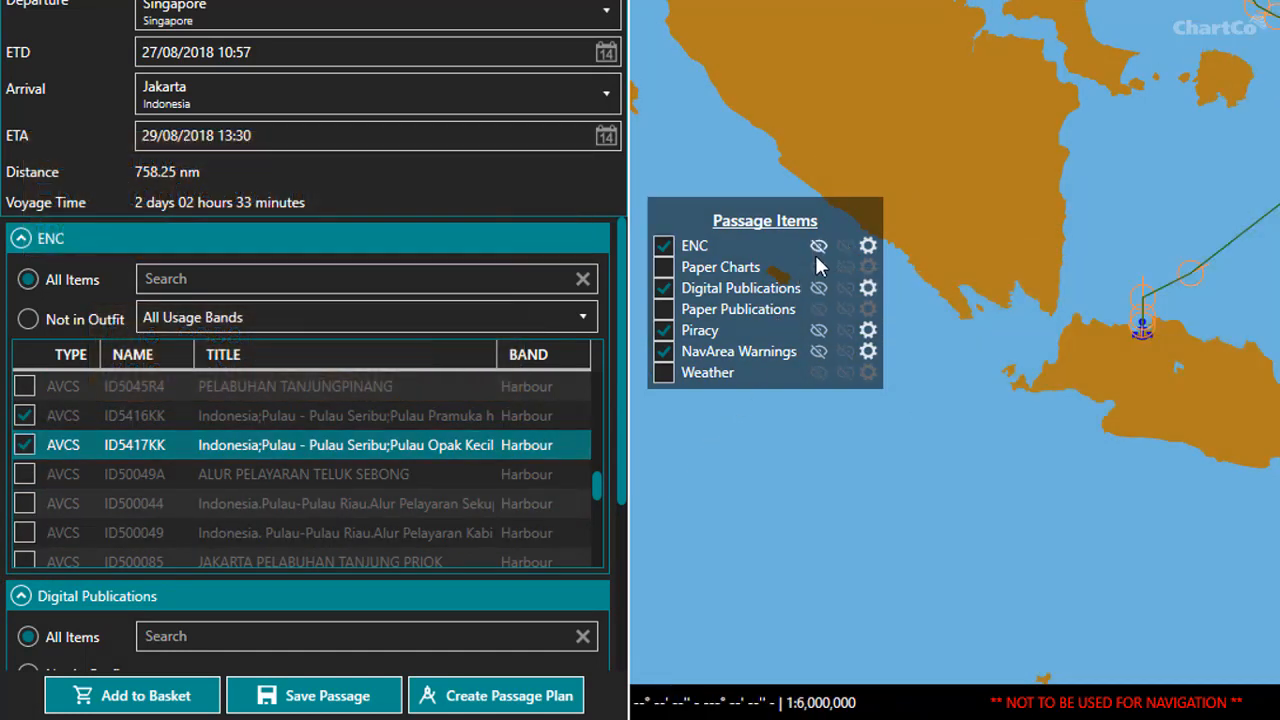
{"action": "left_click", "coordinate": [818, 289]}
{"action": "left_click_drag", "start_coordinate": [623, 349], "coordinate": [618, 528]}
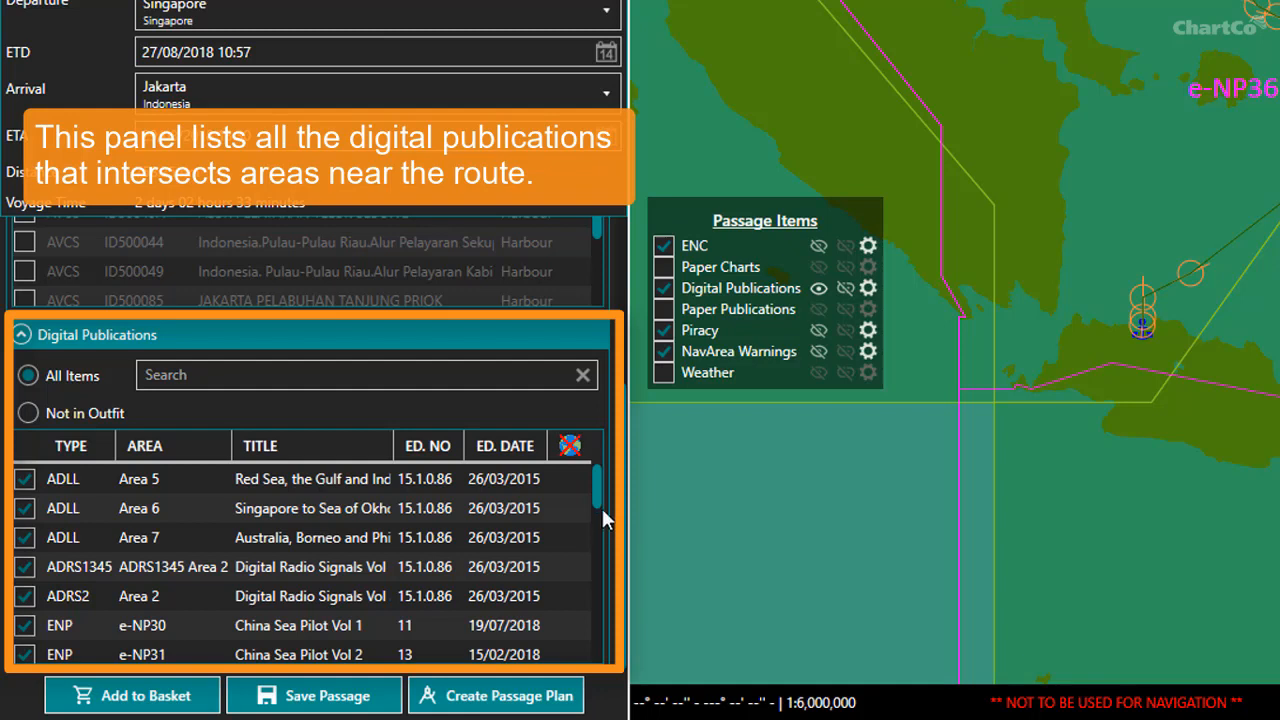
{"action": "left_click_drag", "start_coordinate": [597, 490], "coordinate": [590, 540]}
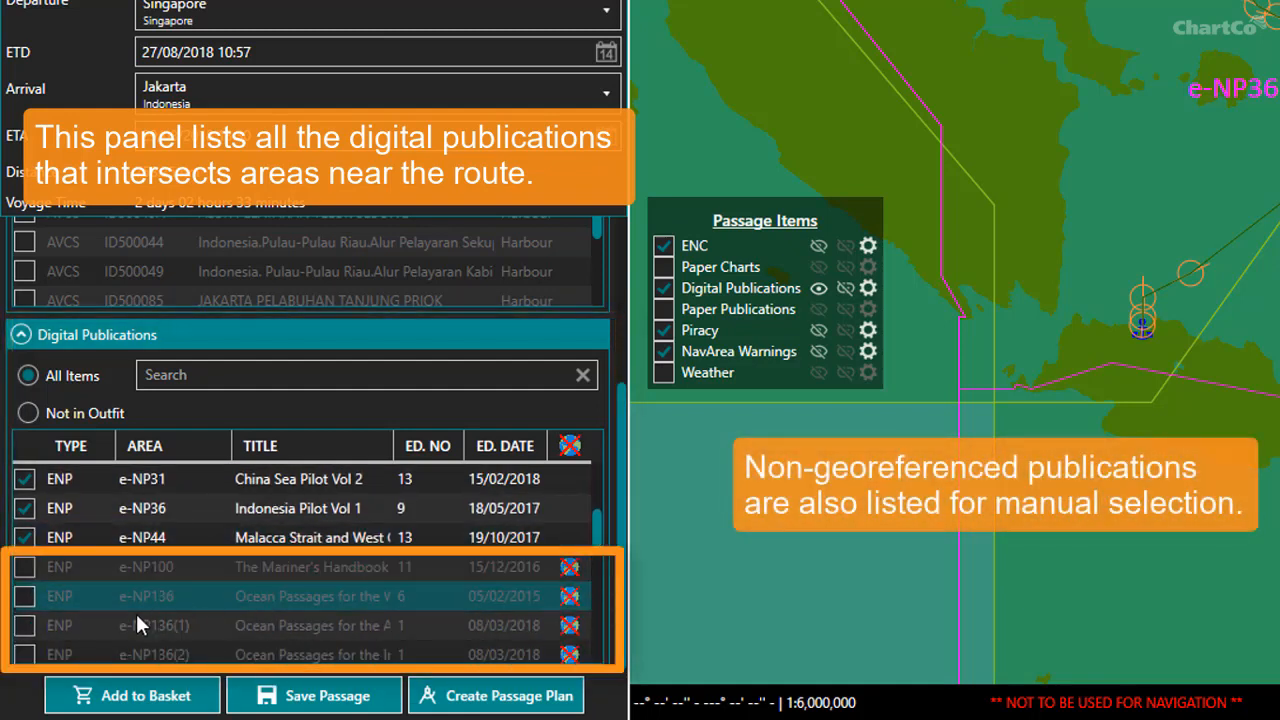
Include the digital publications e-NP136(1) and e-NP136(2) in the passage and add the passage's missing products to the basket.
{"action": "left_click", "coordinate": [25, 626]}
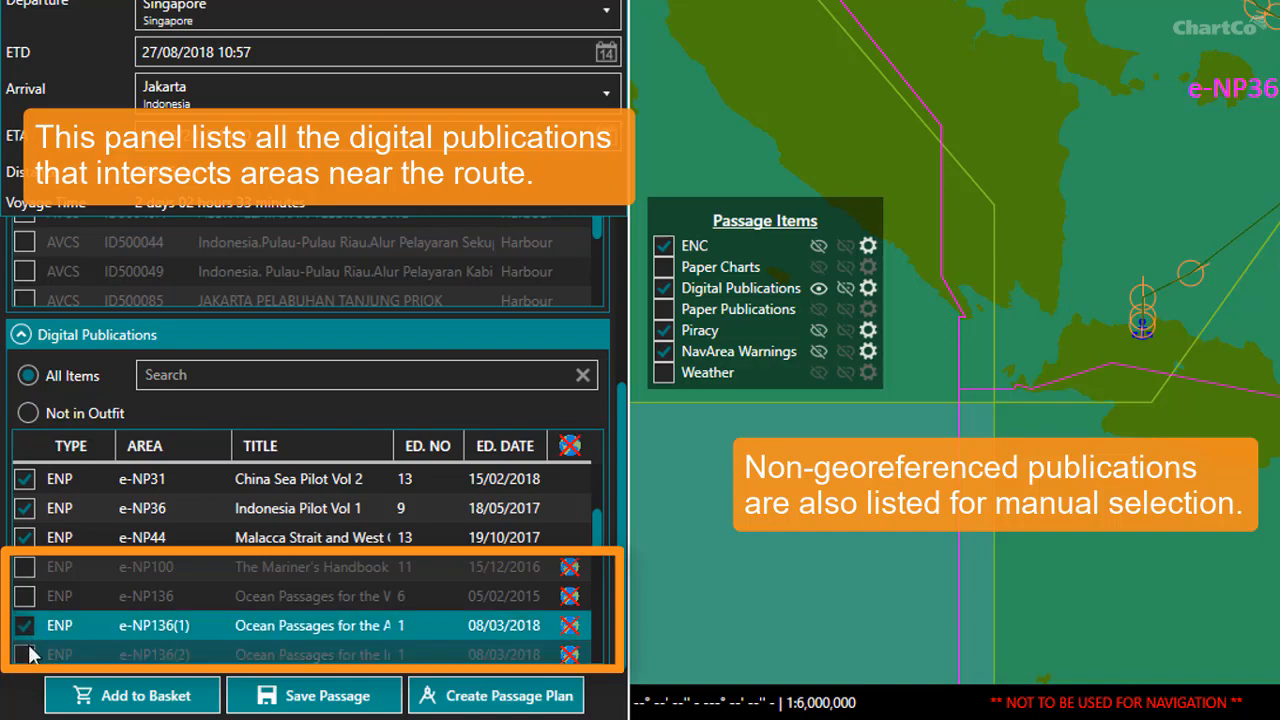
{"action": "scroll", "coordinate": [29, 630], "scroll_direction": "down", "scroll_amount": 1}
{"action": "left_click", "coordinate": [24, 626]}
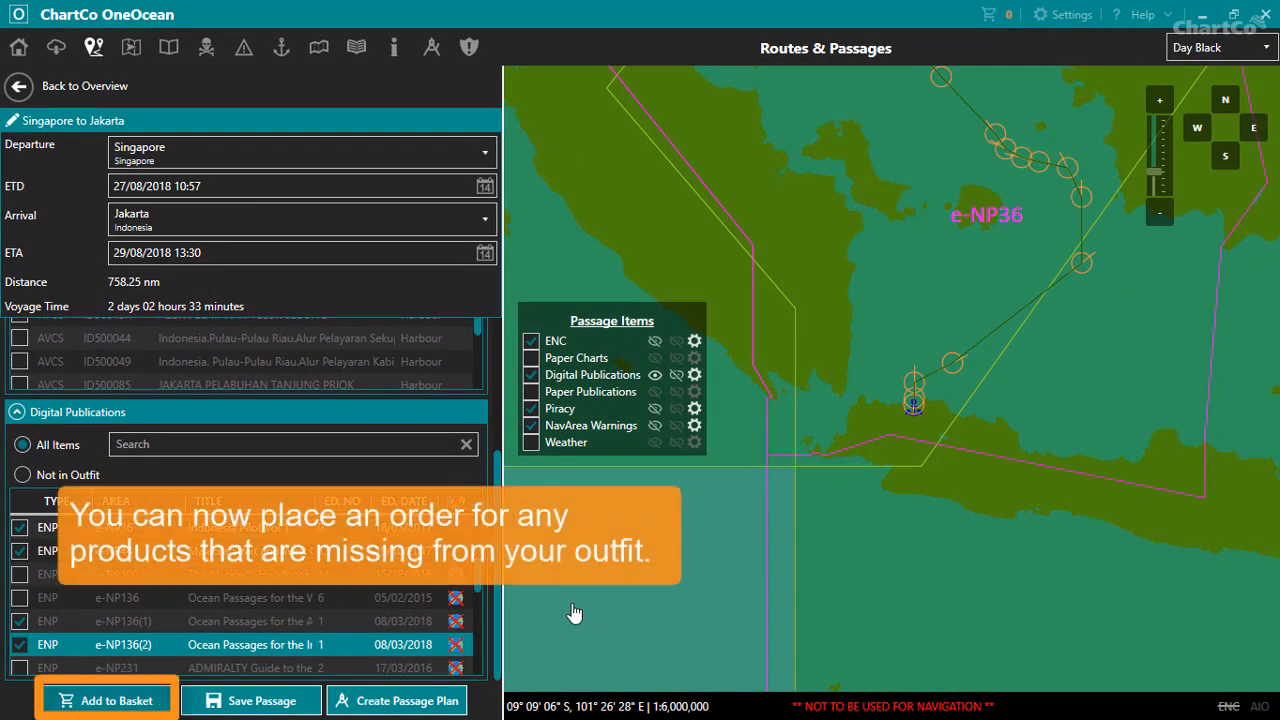
{"action": "left_click", "coordinate": [98, 703]}
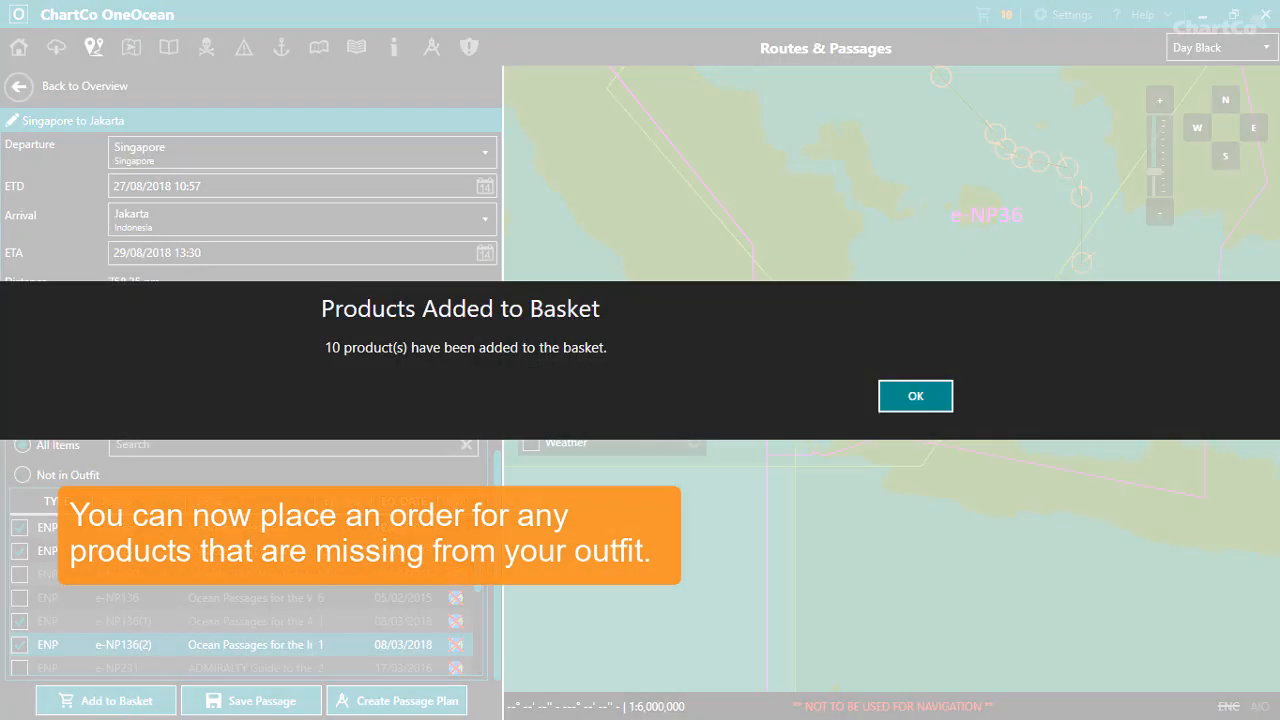
{"action": "left_click", "coordinate": [908, 395]}
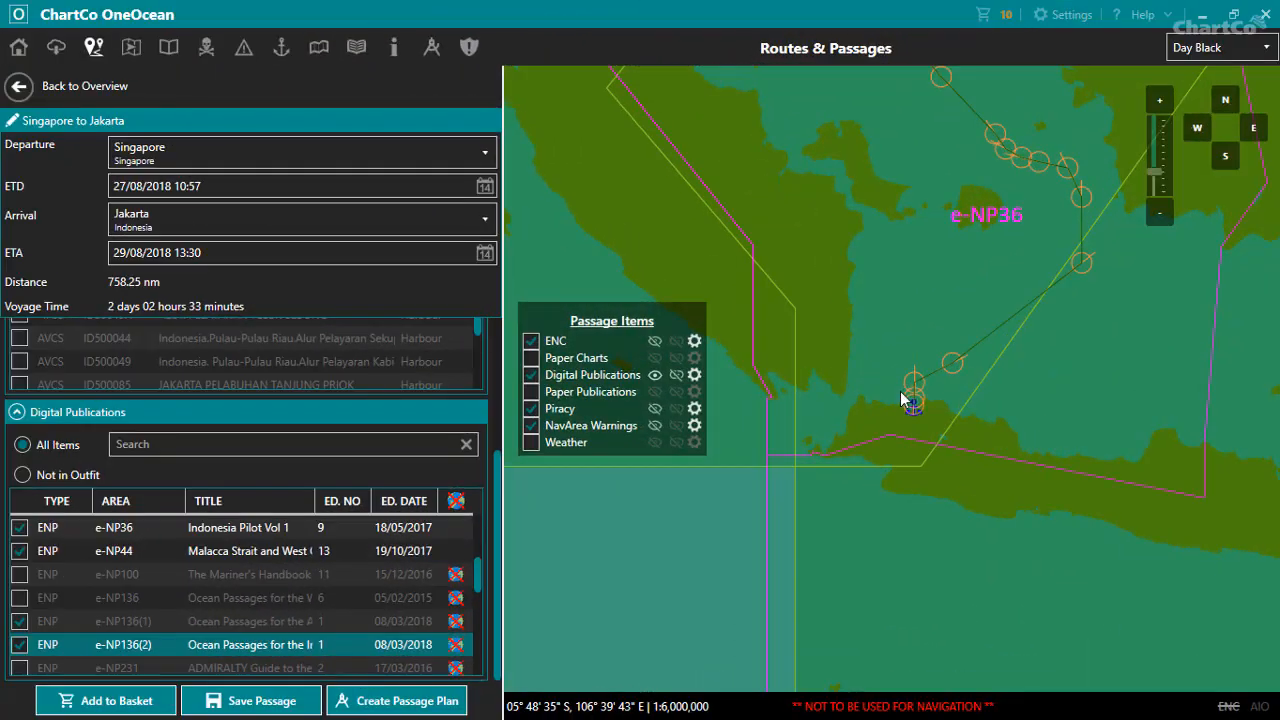
Switch the map display from digital publications to piracy incidents and display the piracy buffer with a radius of 80 nm.
{"action": "left_click", "coordinate": [654, 375]}
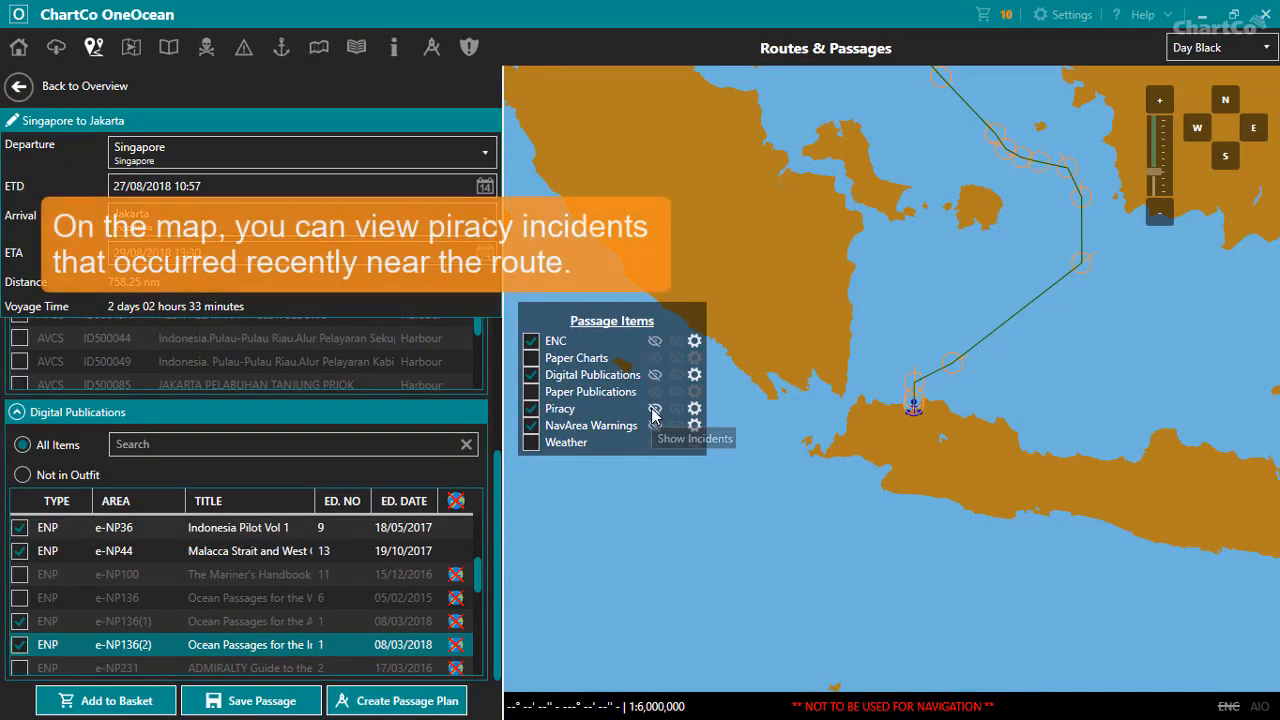
{"action": "left_click", "coordinate": [654, 408]}
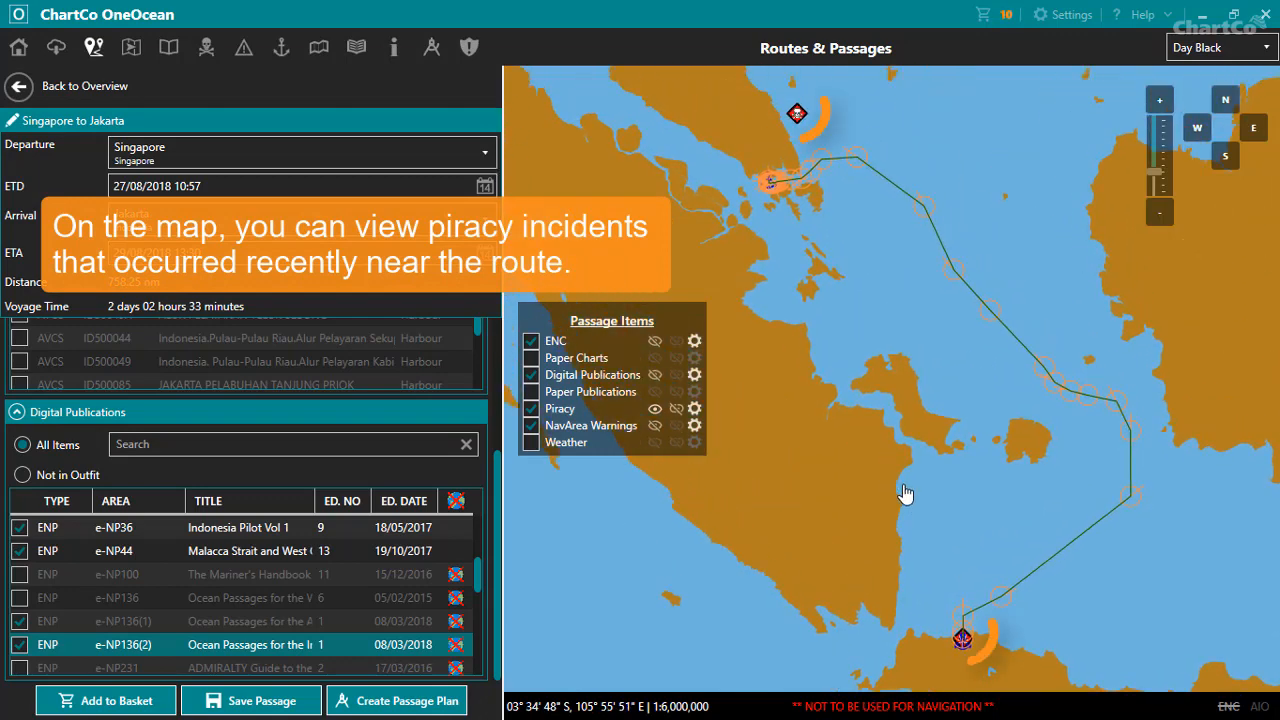
{"action": "left_click", "coordinate": [676, 408]}
{"action": "left_click", "coordinate": [694, 409]}
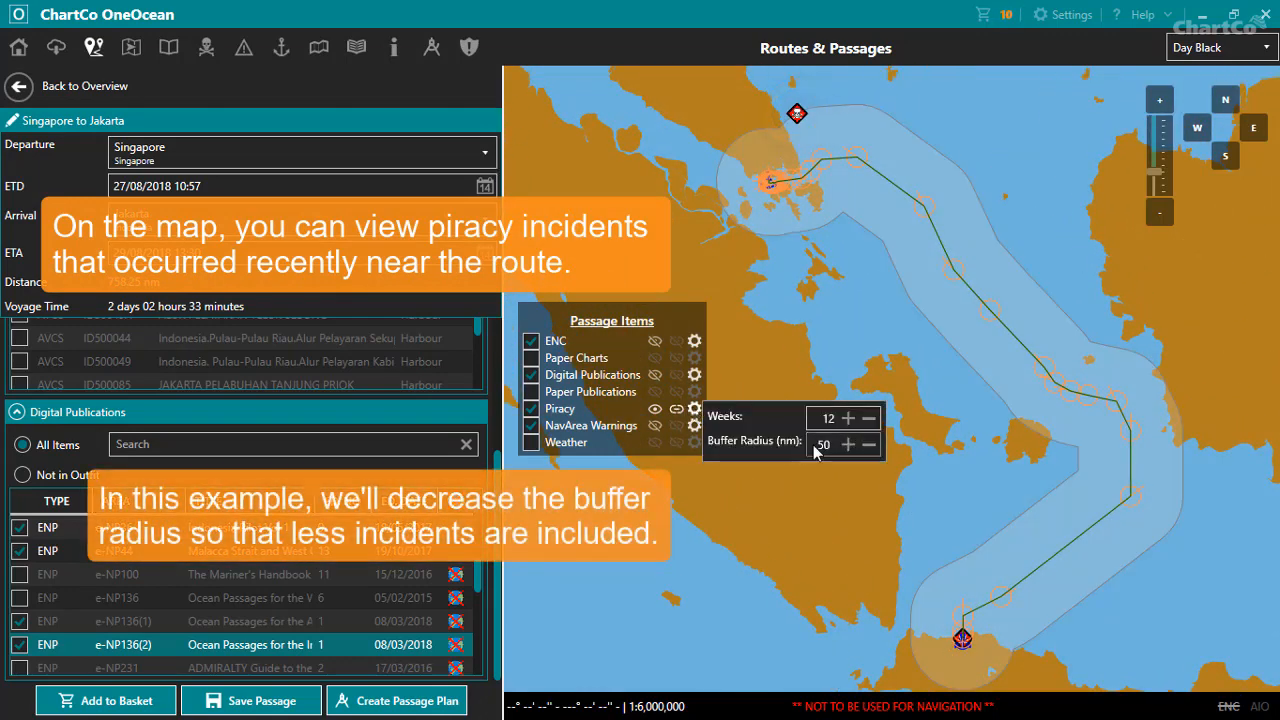
{"action": "type", "text": "0"}
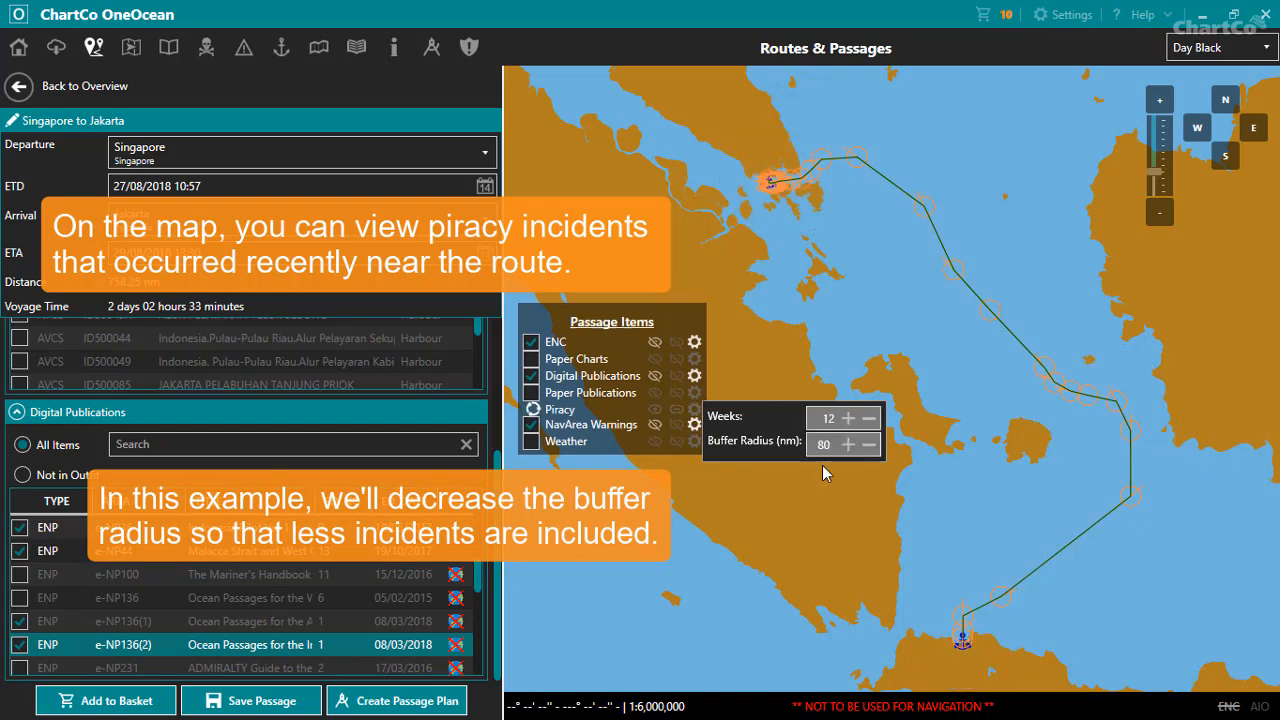
{"action": "left_click", "coordinate": [825, 475]}
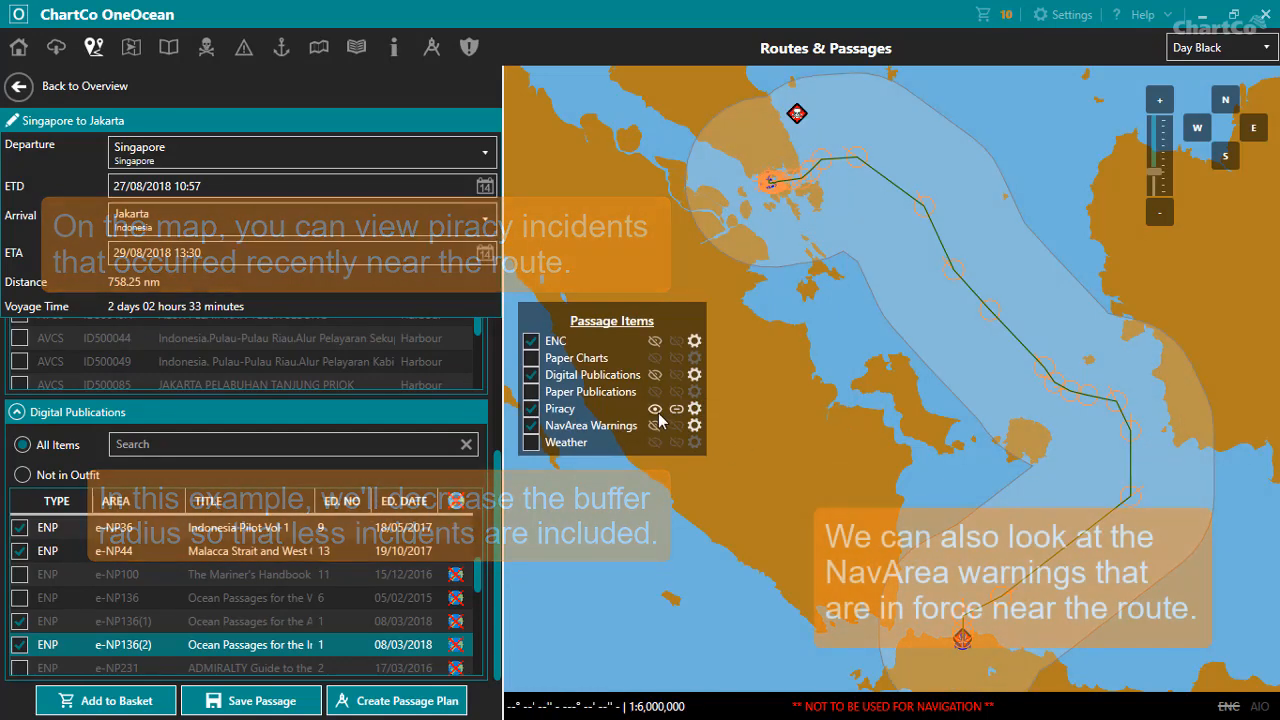
Switch the map display from piracy incidents to the NavArea warnings in force near the route.
{"action": "left_click", "coordinate": [655, 409]}
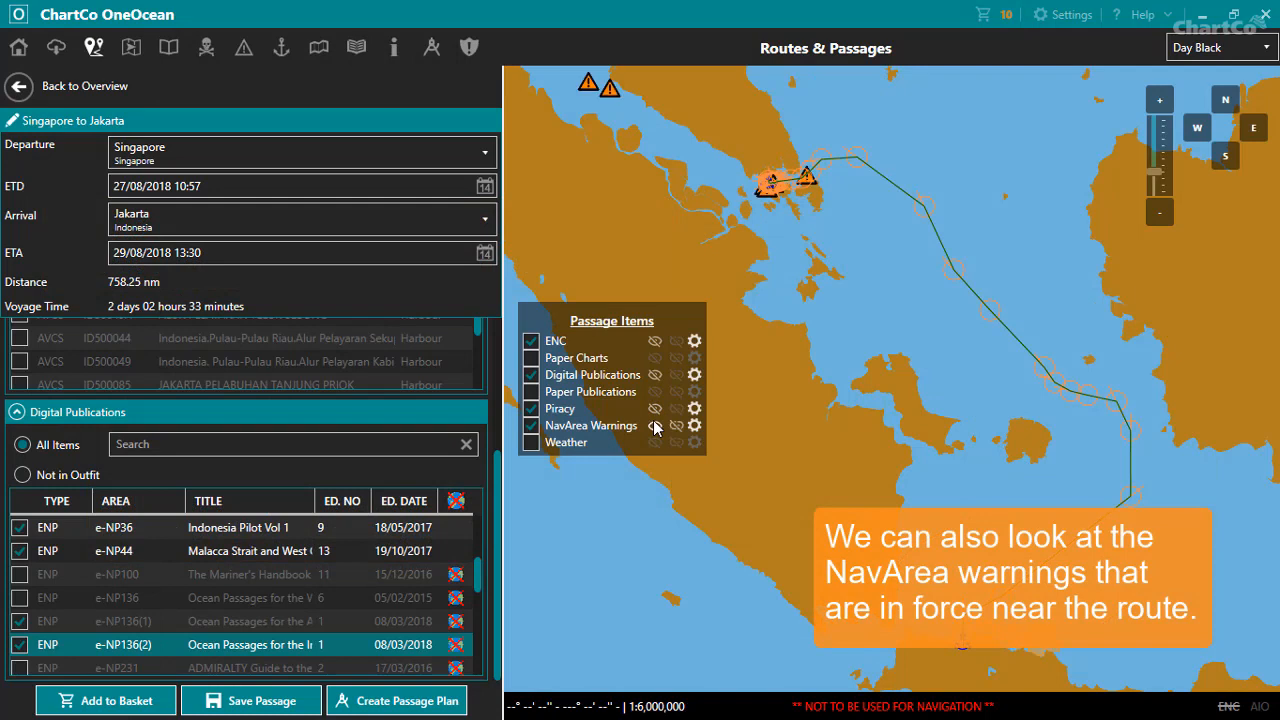
{"action": "left_click", "coordinate": [655, 426]}
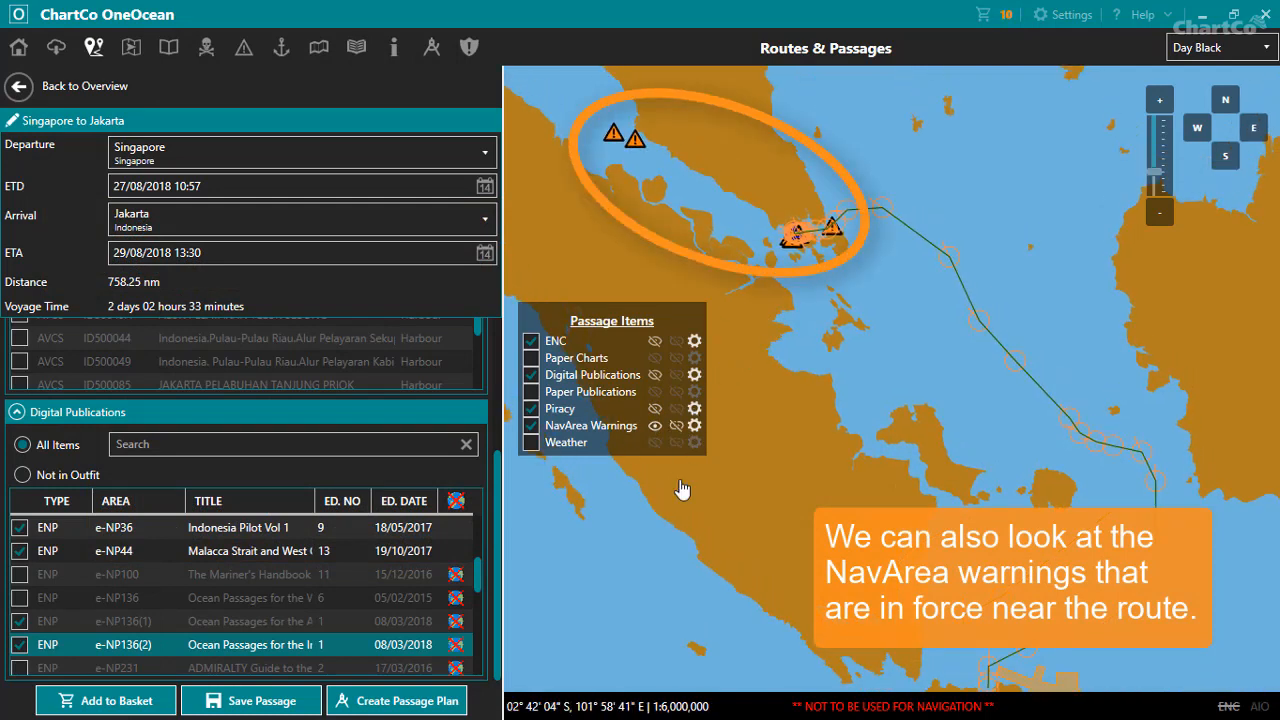
{"action": "scroll", "coordinate": [829, 400], "scroll_direction": "down", "scroll_amount": 3}
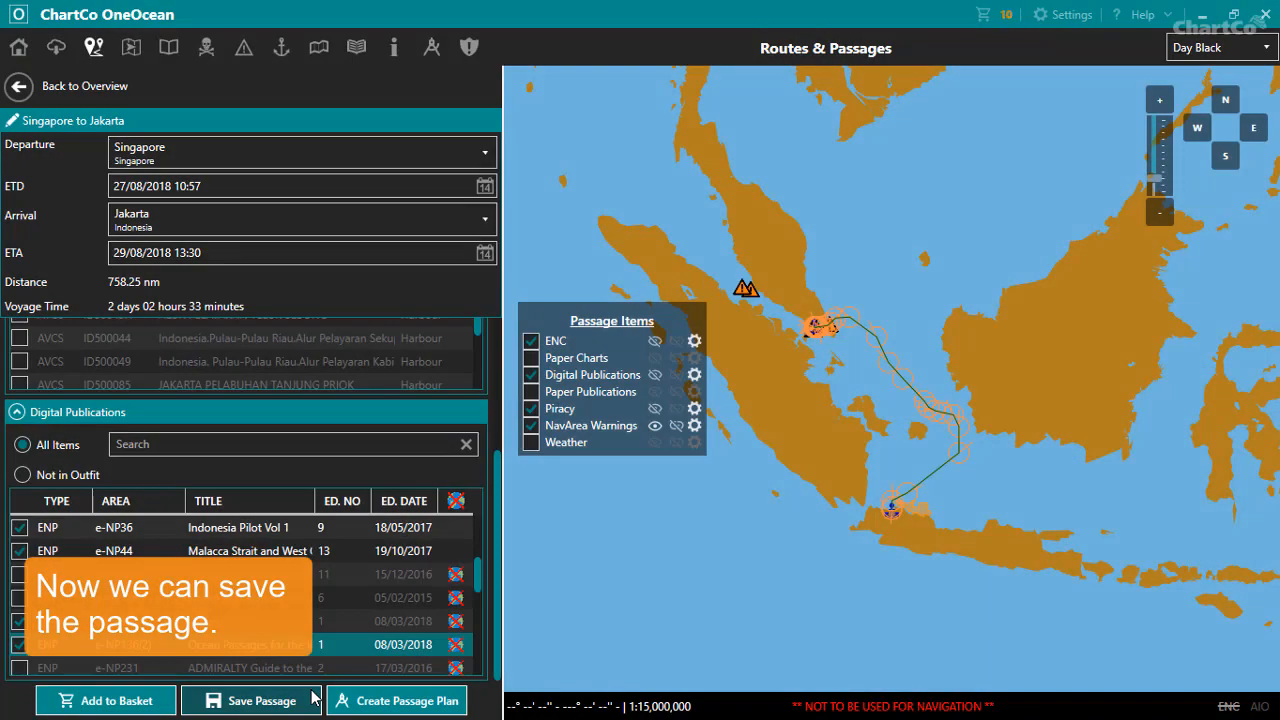
Save the Singapore to Jakarta passage and load it from the saved passages as the active passage.
{"action": "left_click", "coordinate": [313, 697]}
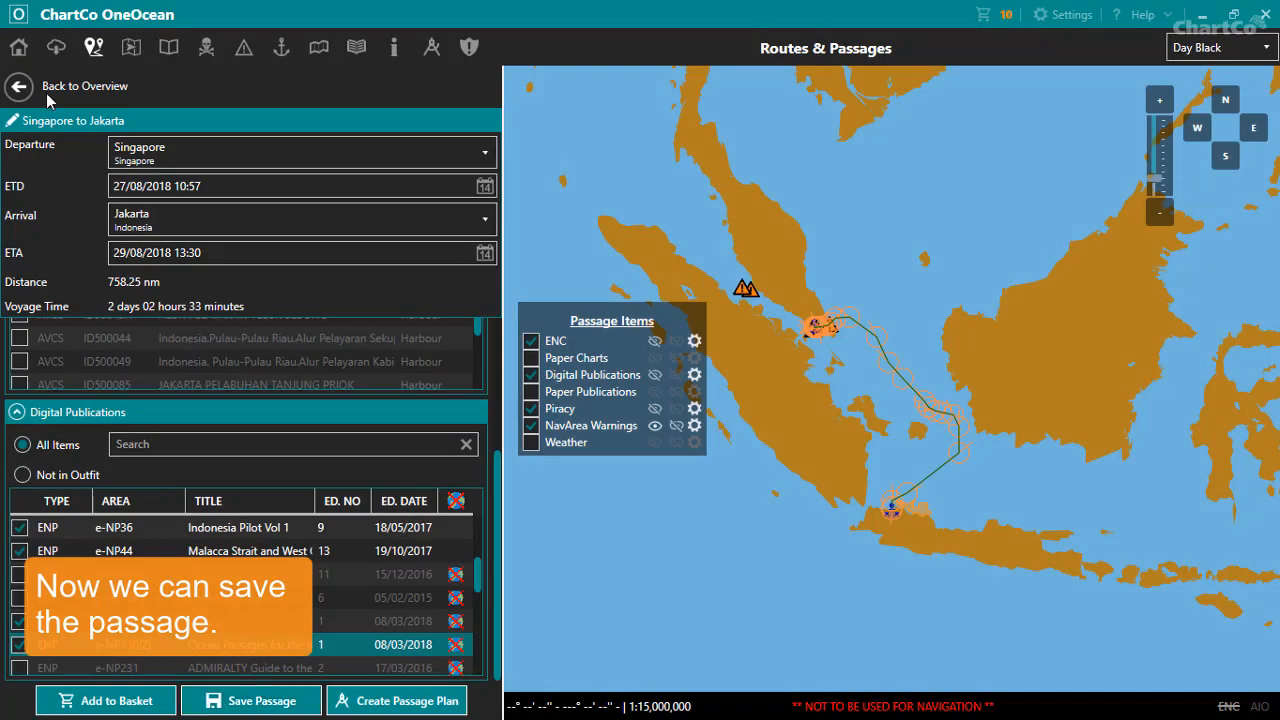
{"action": "left_click", "coordinate": [20, 92]}
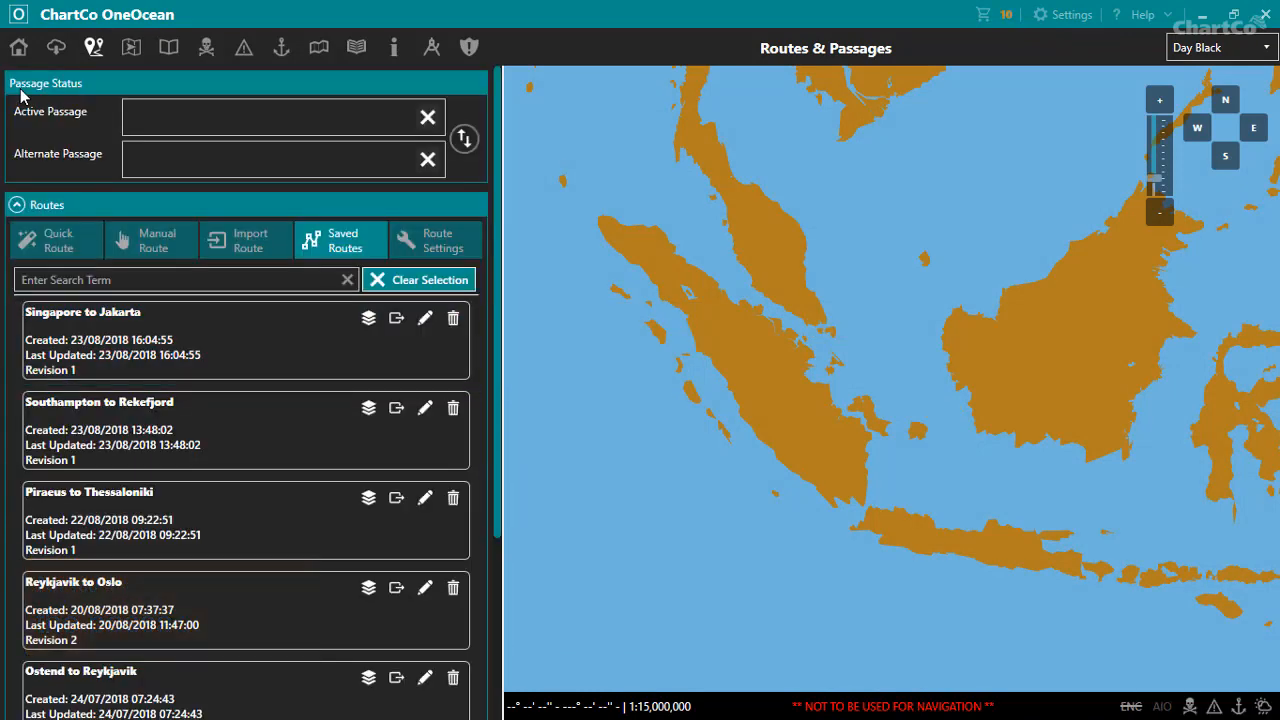
{"action": "left_click", "coordinate": [17, 205]}
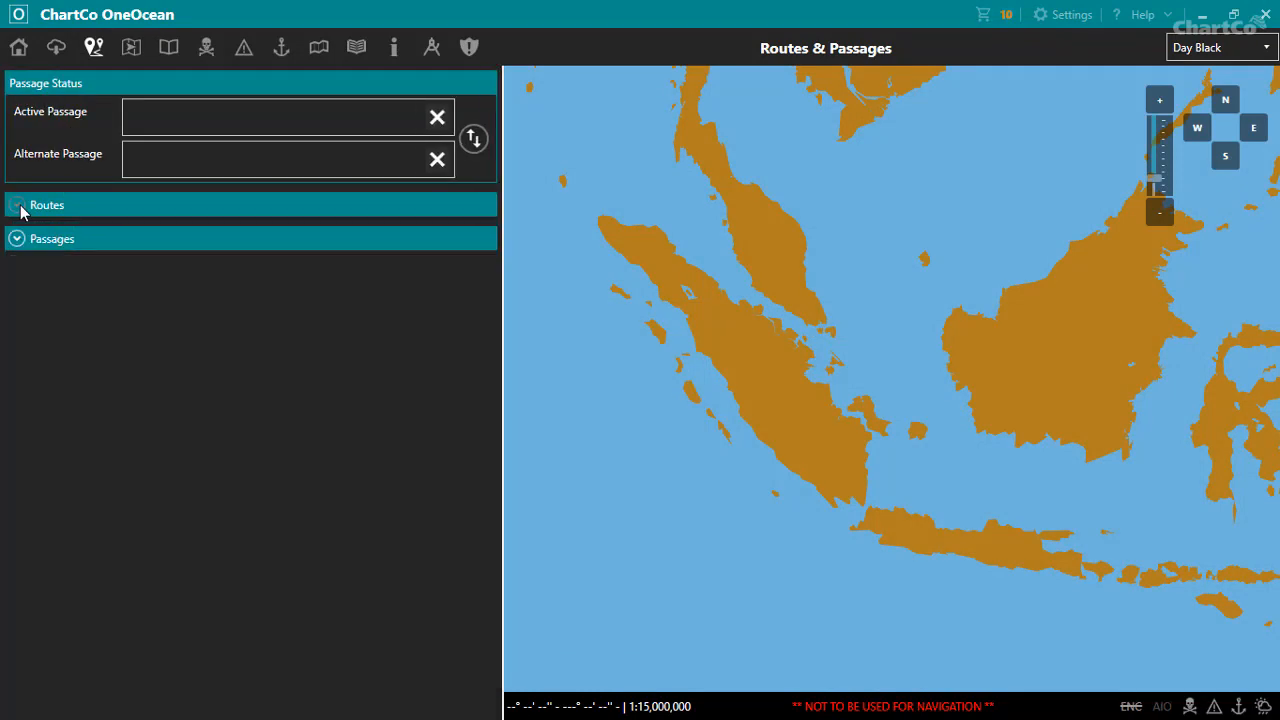
{"action": "left_click", "coordinate": [22, 242]}
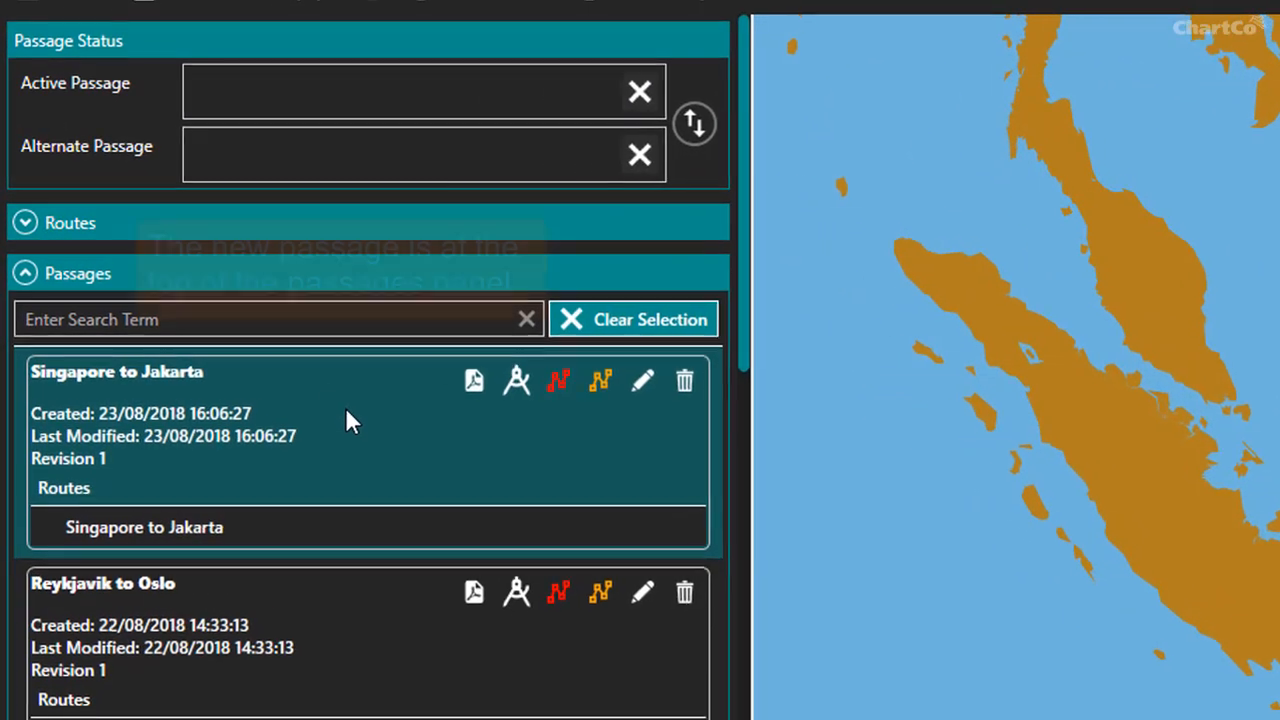
{"action": "left_click", "coordinate": [231, 328]}
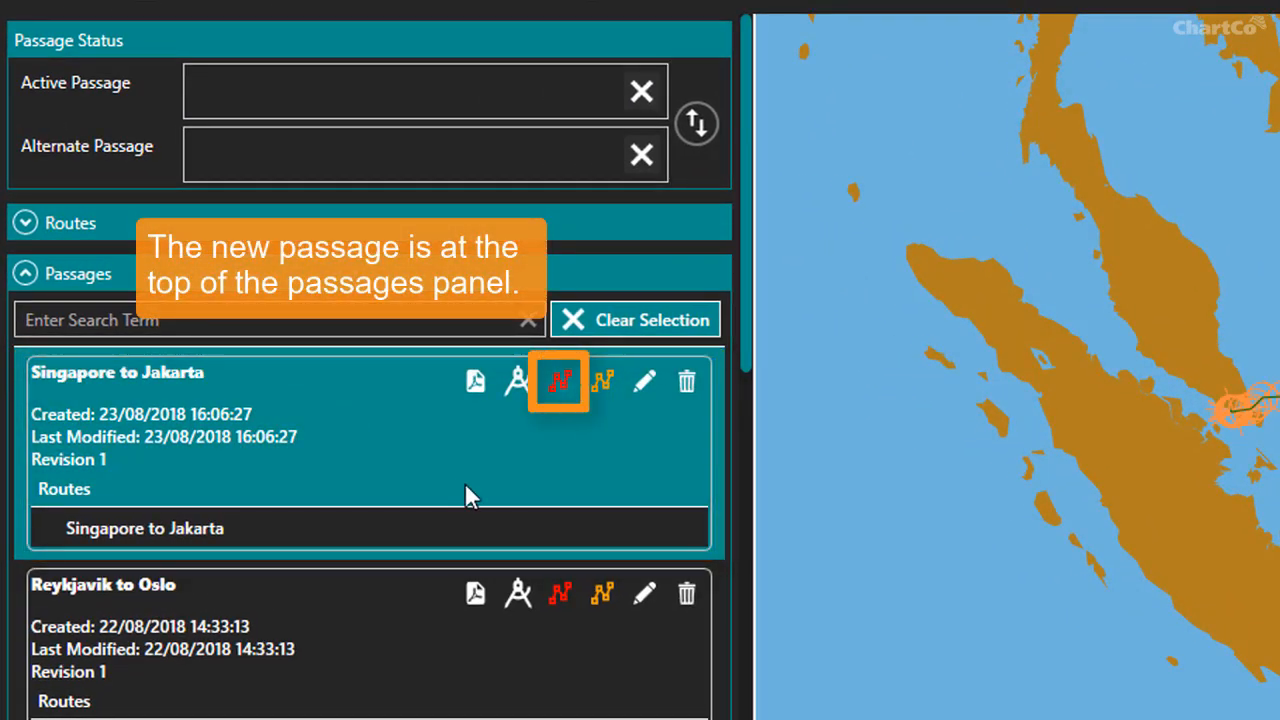
{"action": "left_click", "coordinate": [563, 392]}
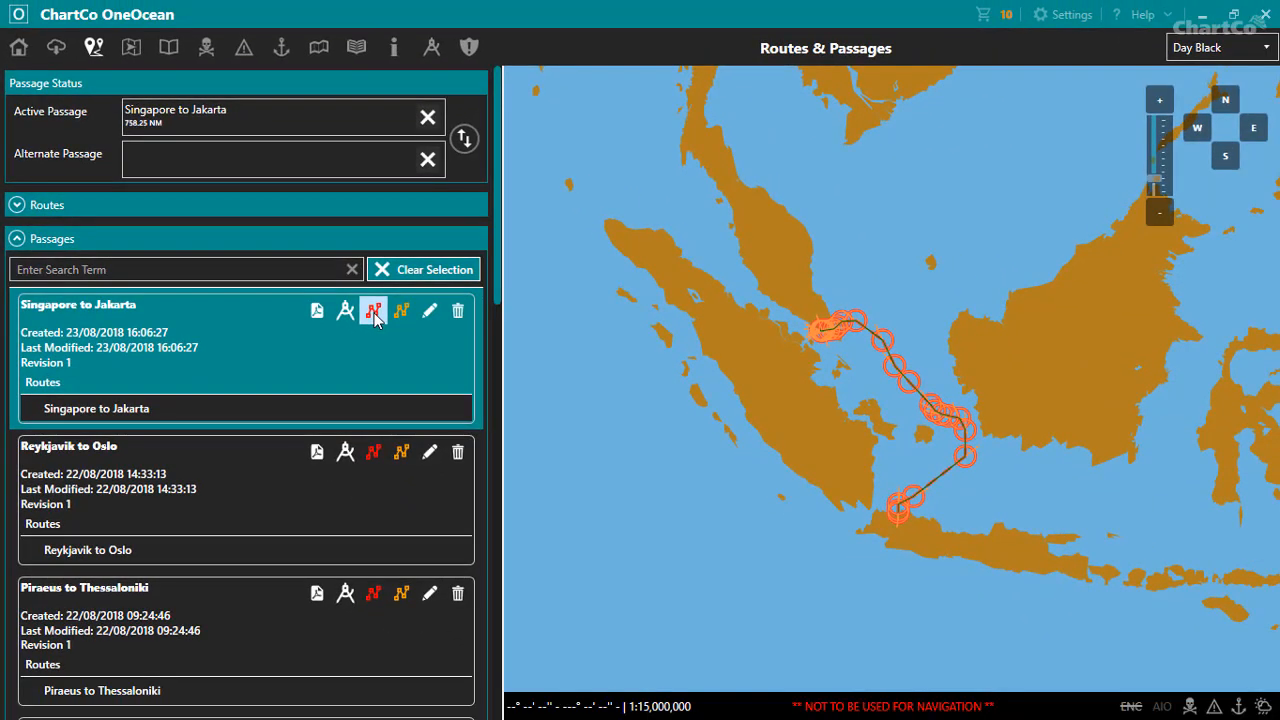
Open the ENC module and turn Filter by Route off and back on to compare the listed products.
{"action": "left_click", "coordinate": [20, 48]}
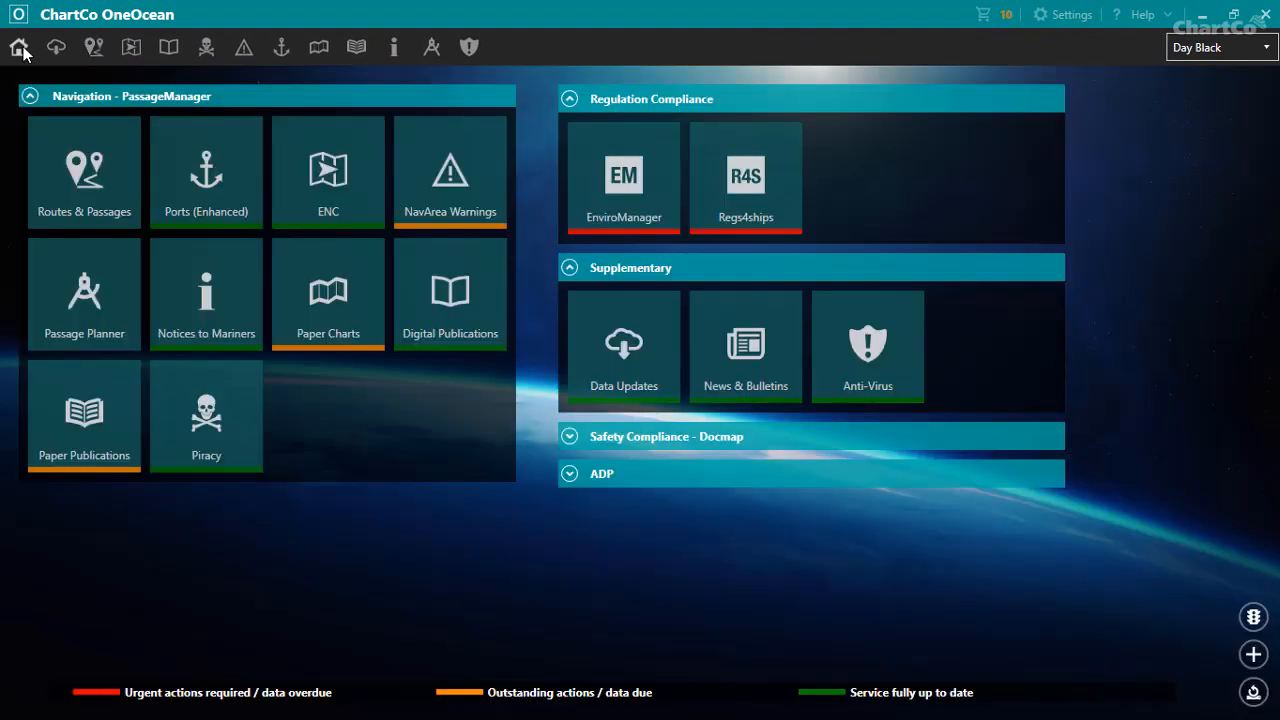
{"action": "left_click", "coordinate": [310, 133]}
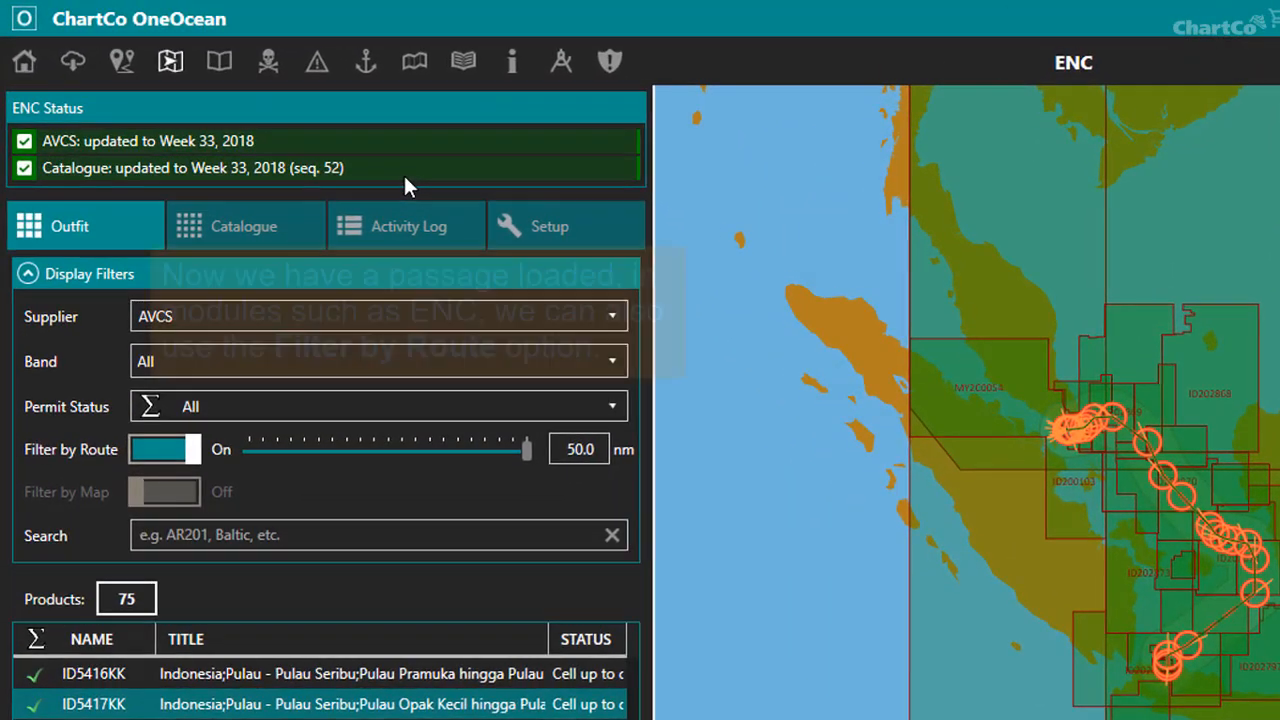
{"action": "left_click", "coordinate": [159, 449]}
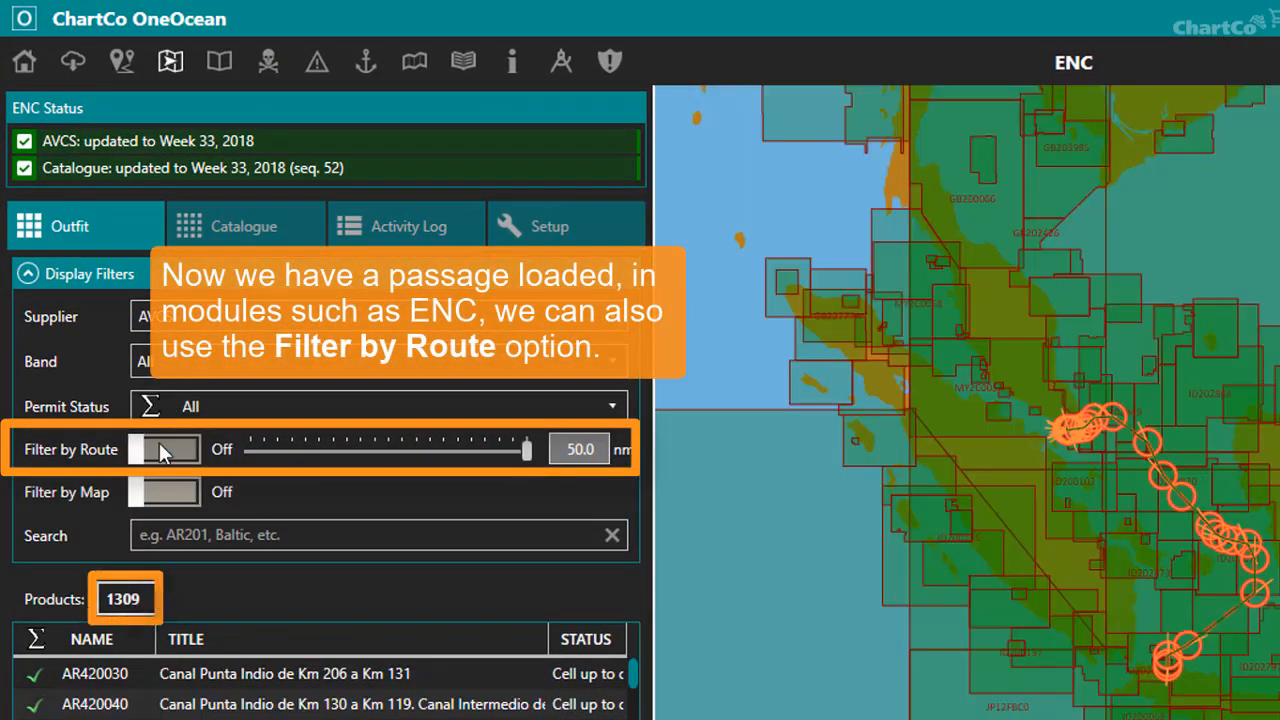
{"action": "left_click", "coordinate": [160, 446]}
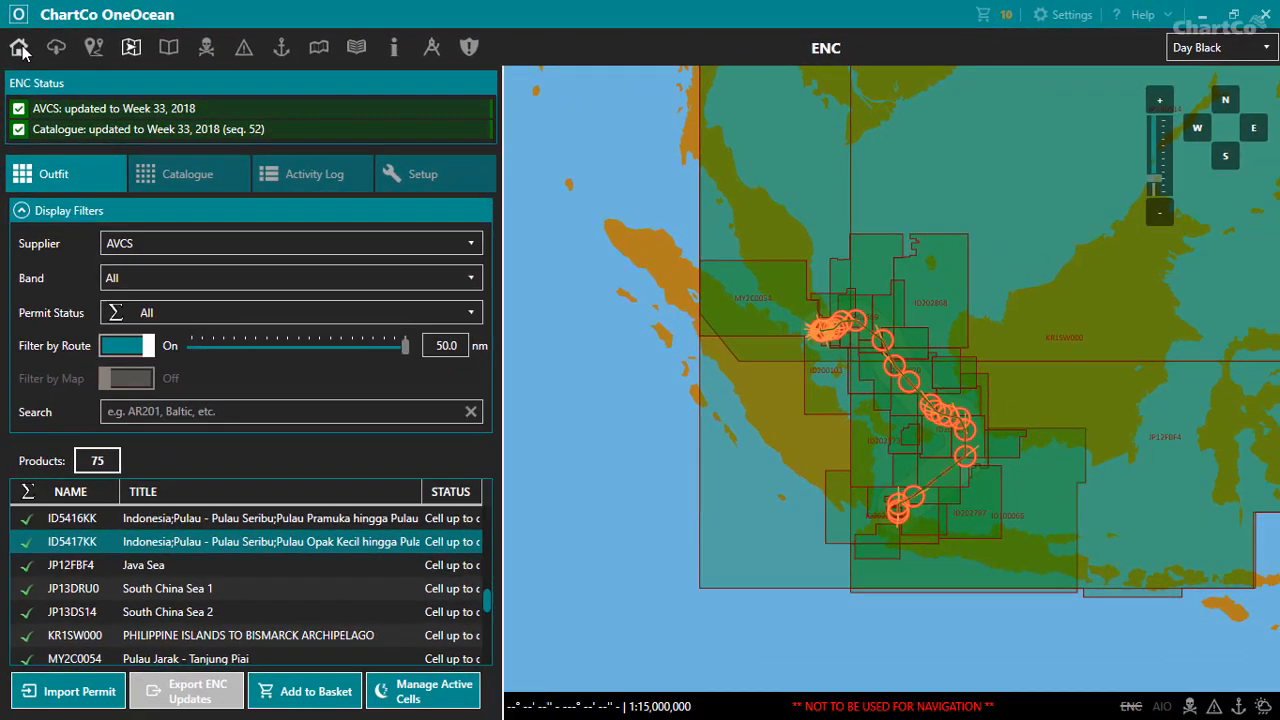
Revisit the Routes & Passages overview and open the Help options from the home screen.
{"action": "left_click", "coordinate": [24, 61]}
{"action": "left_click", "coordinate": [90, 160]}
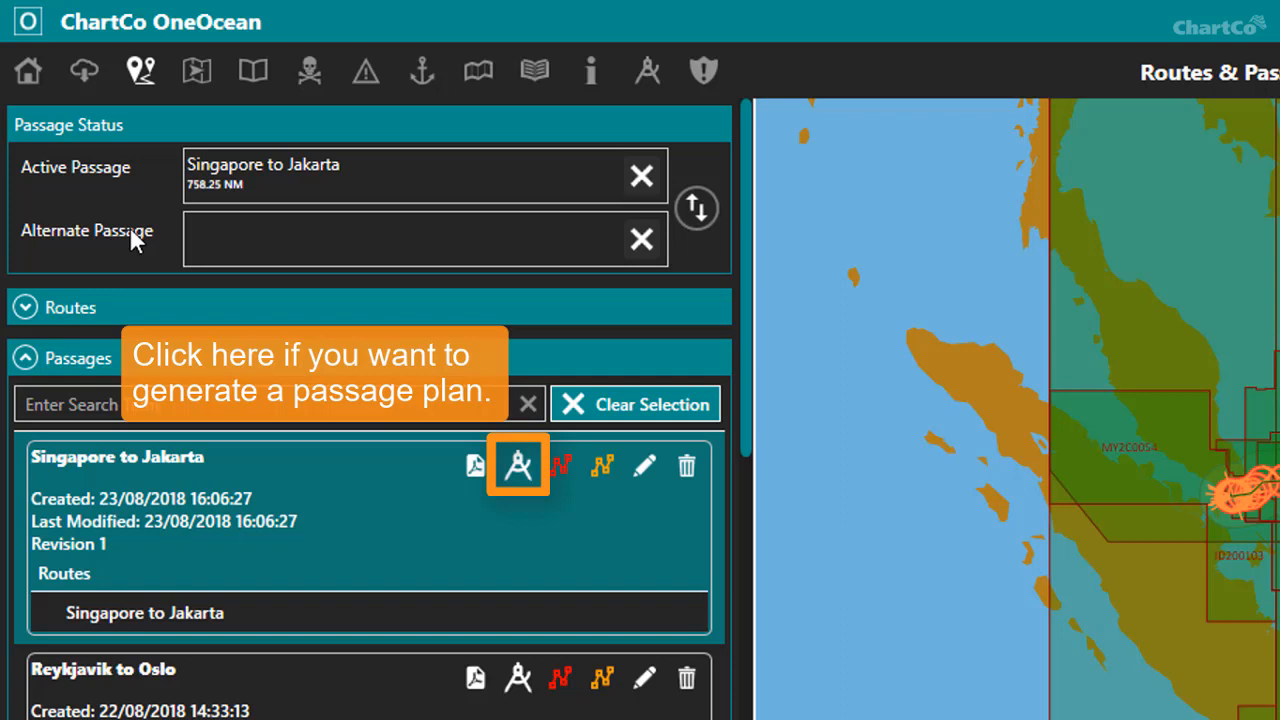
{"action": "left_click", "coordinate": [42, 76]}
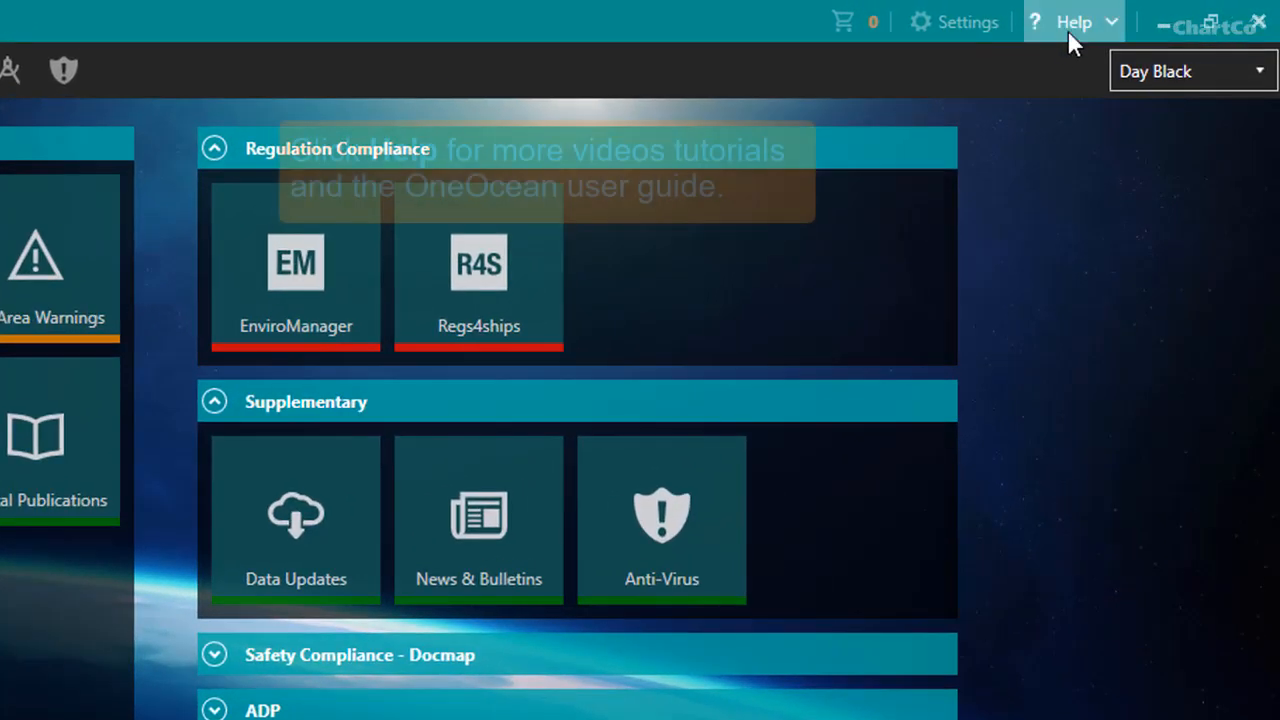
{"action": "left_click", "coordinate": [1079, 24]}
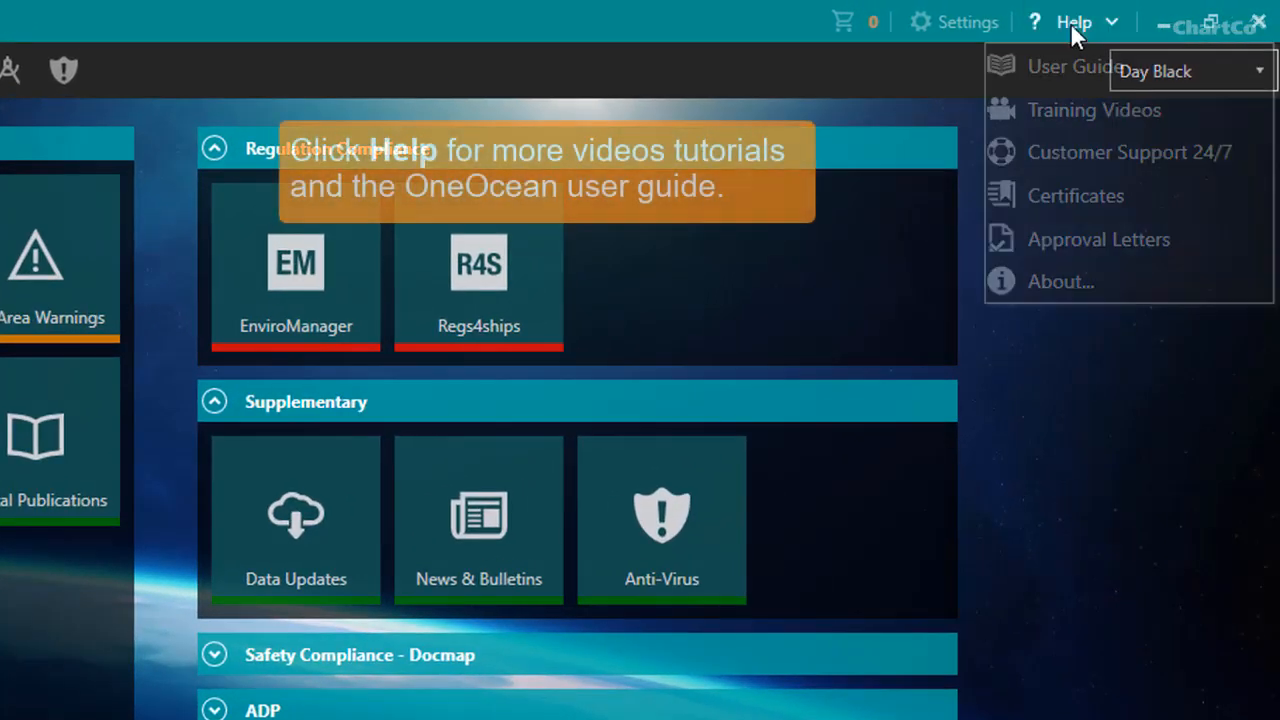